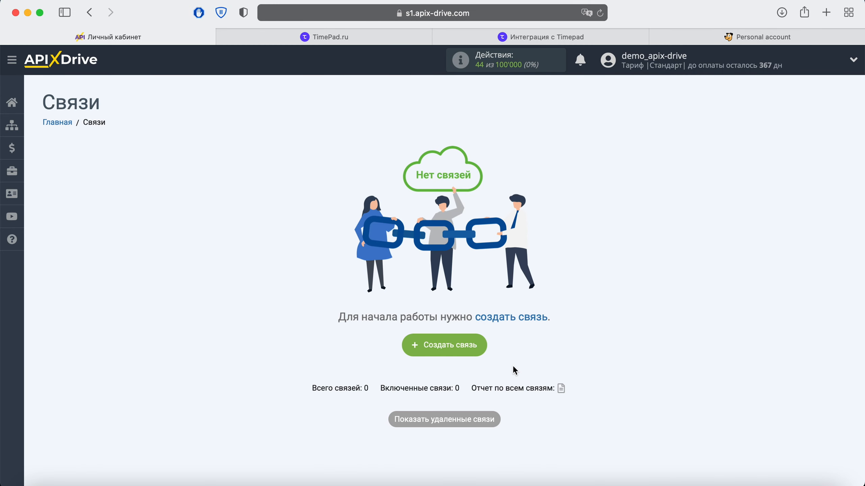
Step: Start a new connection and select Timepad as the source system
{"action": "left_click", "coordinate": [476, 349]}
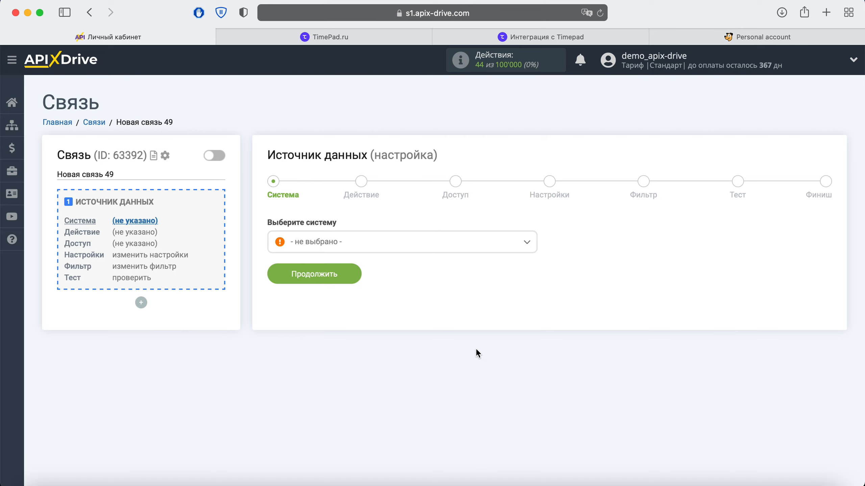
{"action": "left_click", "coordinate": [471, 248]}
{"action": "scroll", "coordinate": [464, 327], "scroll_direction": "down", "scroll_amount": 5}
{"action": "scroll", "coordinate": [464, 333], "scroll_direction": "down", "scroll_amount": 20}
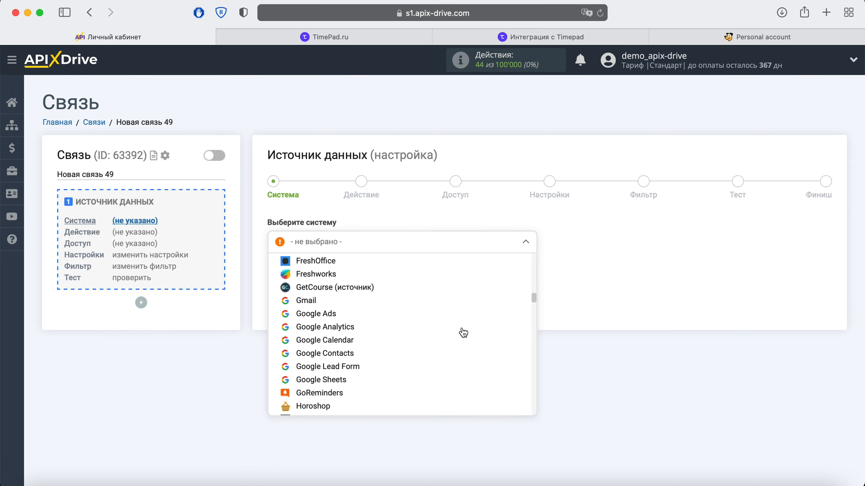
{"action": "scroll", "coordinate": [463, 332], "scroll_direction": "down", "scroll_amount": 20}
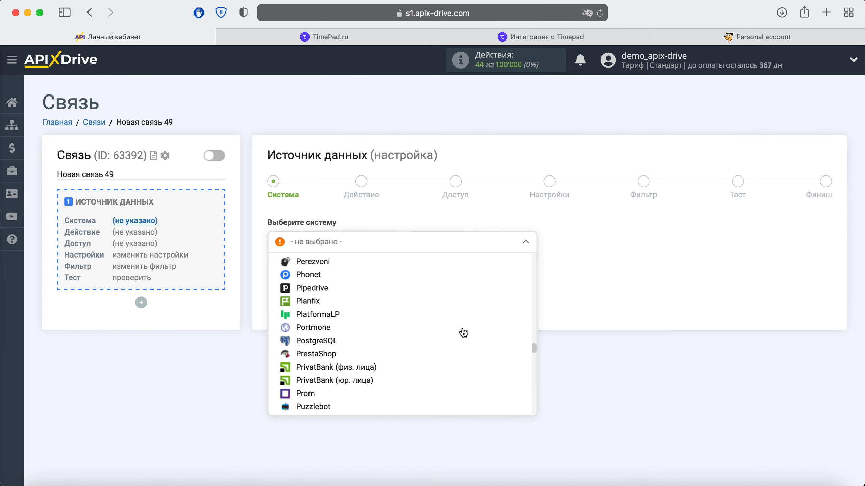
{"action": "scroll", "coordinate": [463, 333], "scroll_direction": "down", "scroll_amount": 5}
{"action": "left_click", "coordinate": [359, 335]}
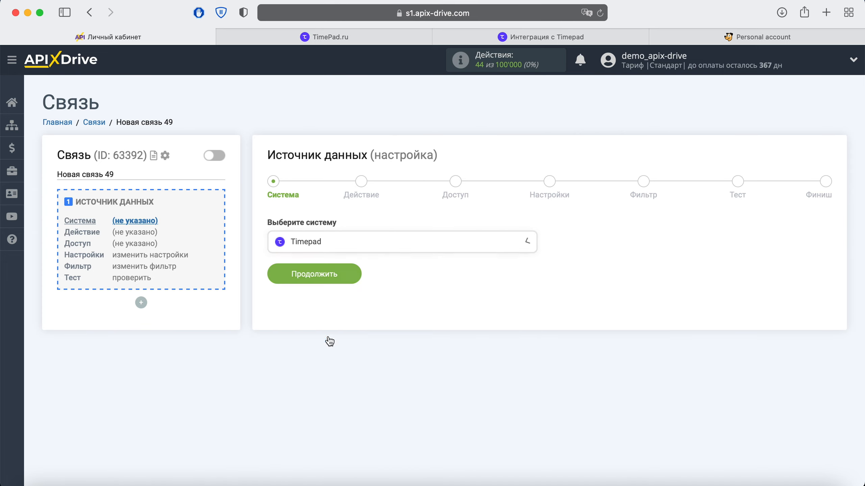
{"action": "left_click", "coordinate": [352, 281]}
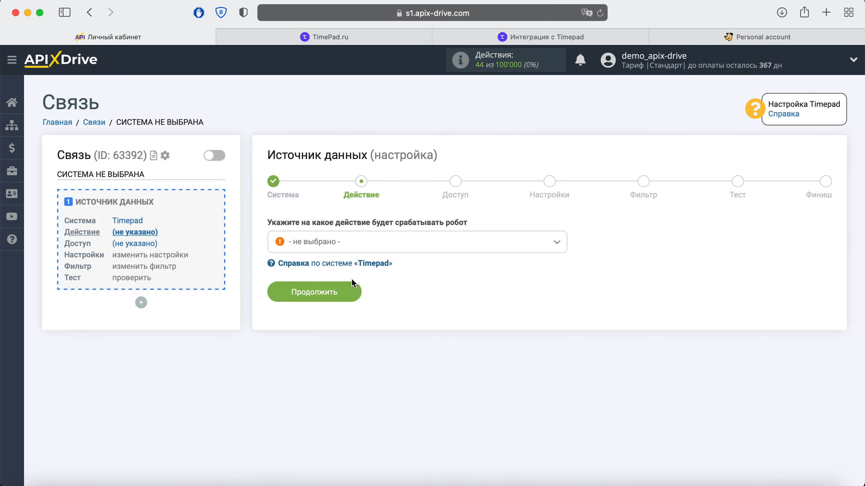
Step: Set the Timepad source action to 'Получить данные'
{"action": "left_click", "coordinate": [371, 247]}
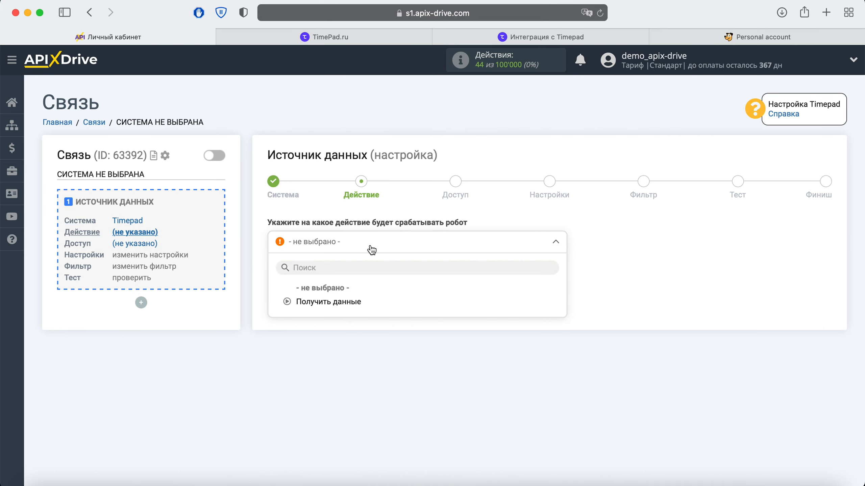
{"action": "left_click", "coordinate": [353, 304]}
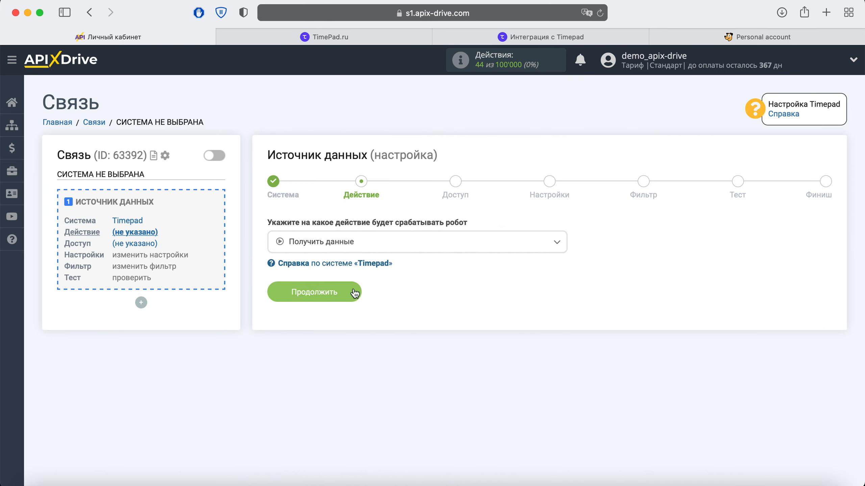
{"action": "left_click", "coordinate": [352, 291]}
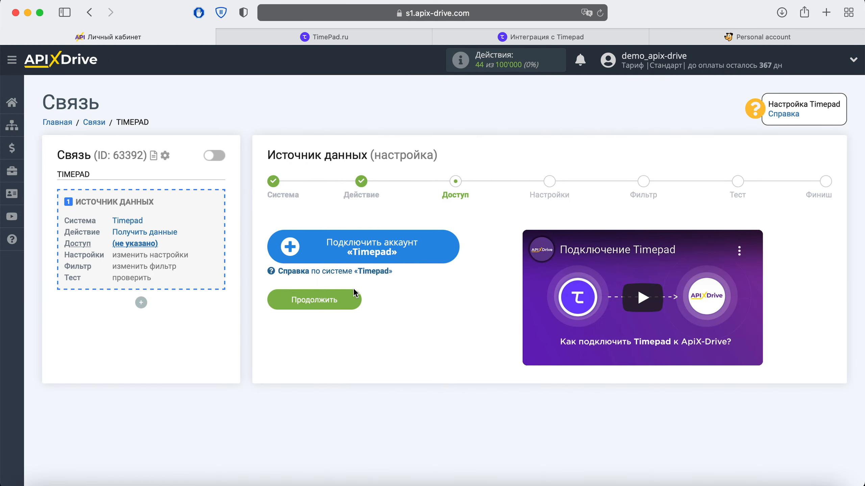
Step: Save a Timepad account under its default name and select it as the login
{"action": "left_click", "coordinate": [452, 252]}
{"action": "left_click_drag", "start_coordinate": [501, 225], "coordinate": [314, 229]}
{"action": "left_click", "coordinate": [300, 230]}
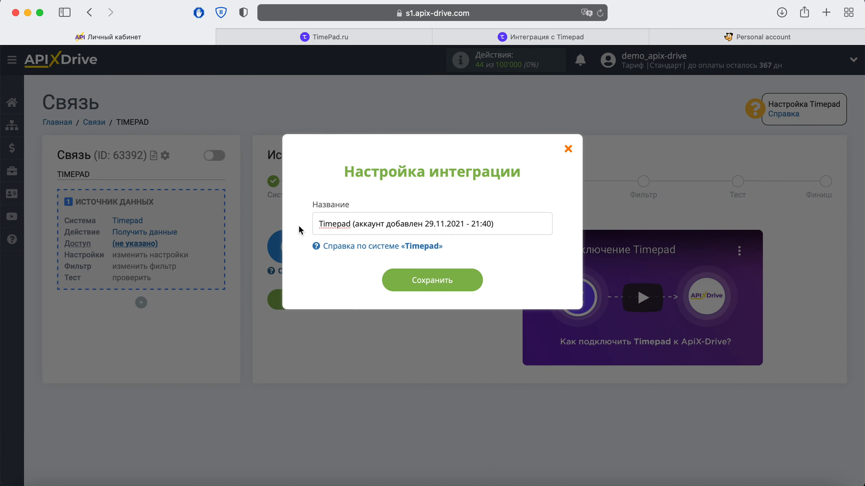
{"action": "left_click", "coordinate": [400, 278]}
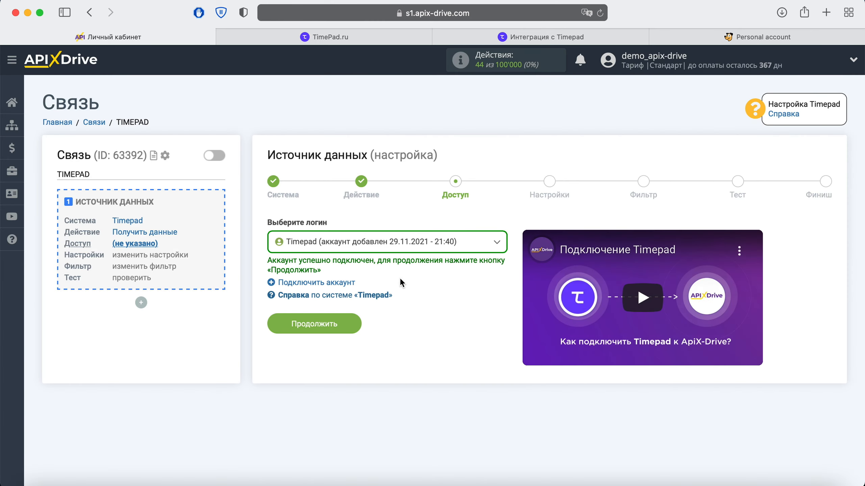
{"action": "left_click", "coordinate": [410, 247]}
{"action": "left_click", "coordinate": [410, 315]}
Step: Copy the 'URL для приема данных' webhook address and go to Timepad's events page
{"action": "left_click", "coordinate": [351, 324]}
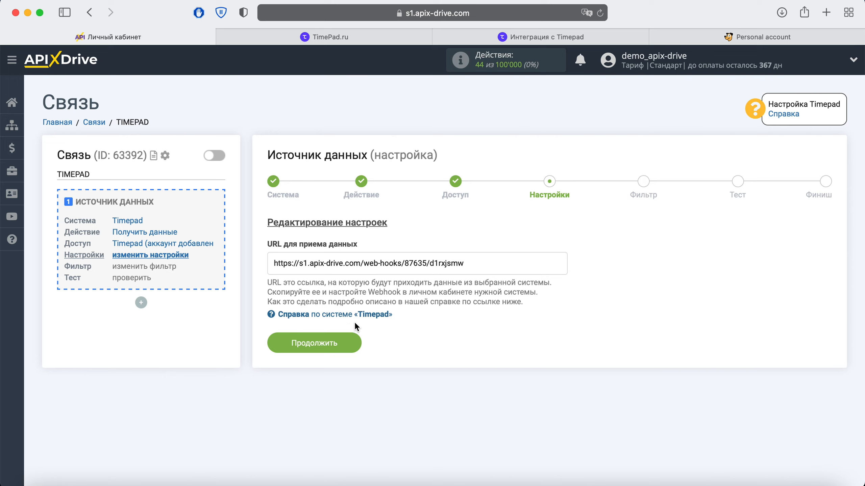
{"action": "left_click_drag", "start_coordinate": [473, 263], "coordinate": [267, 267]}
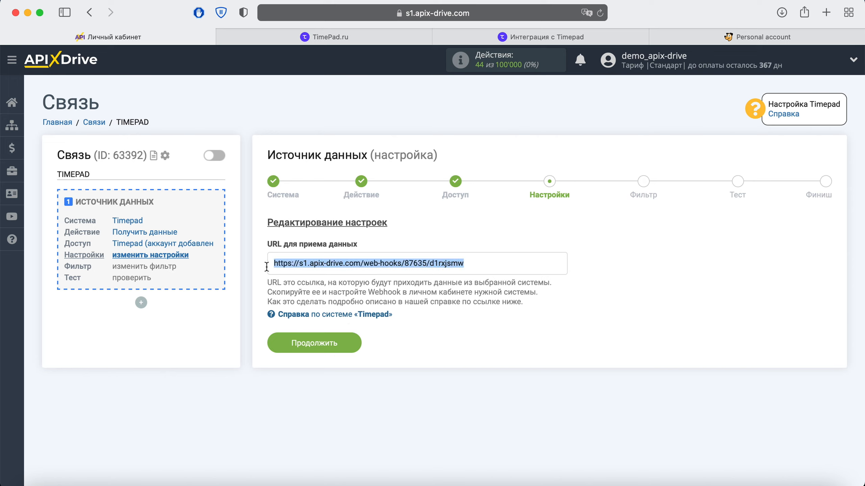
{"action": "right_click", "coordinate": [290, 268]}
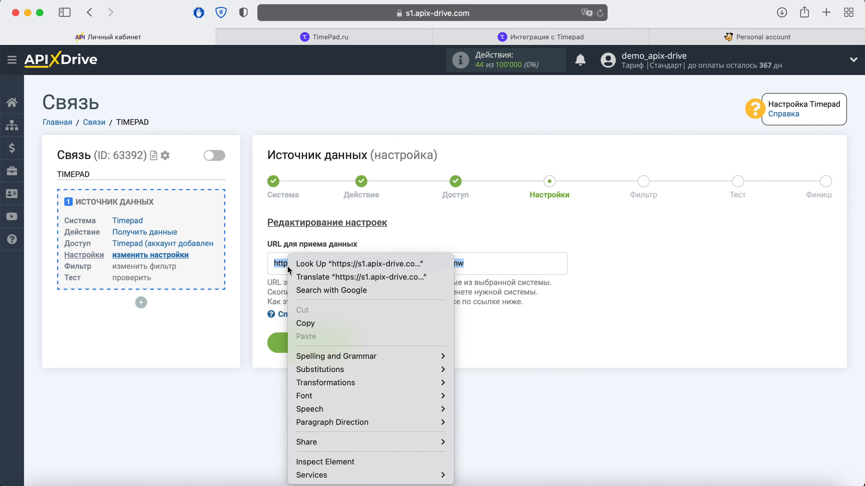
{"action": "left_click", "coordinate": [312, 322]}
{"action": "left_click", "coordinate": [314, 37]}
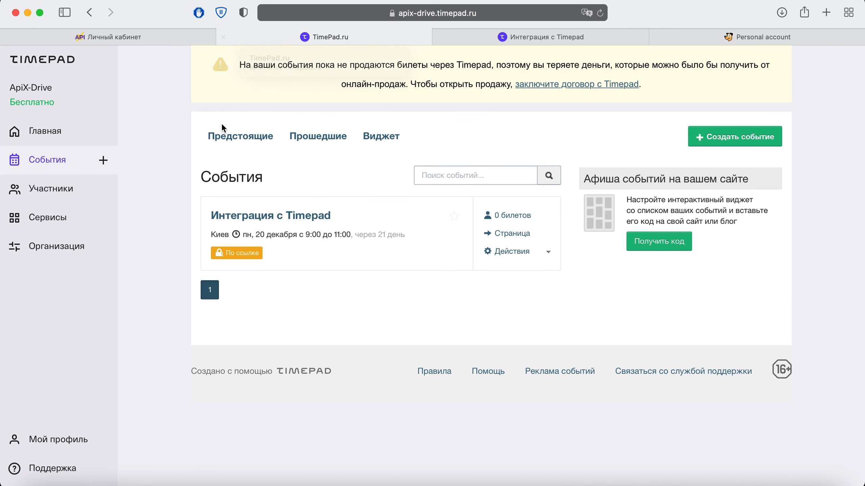
Step: Open Timepad's Организация > Интеграции > Вебхуки settings
{"action": "left_click", "coordinate": [72, 246]}
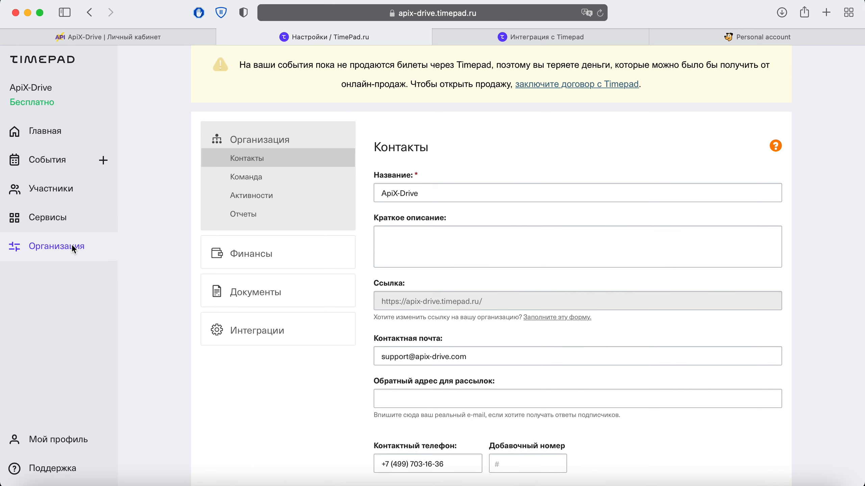
{"action": "left_click", "coordinate": [249, 329]}
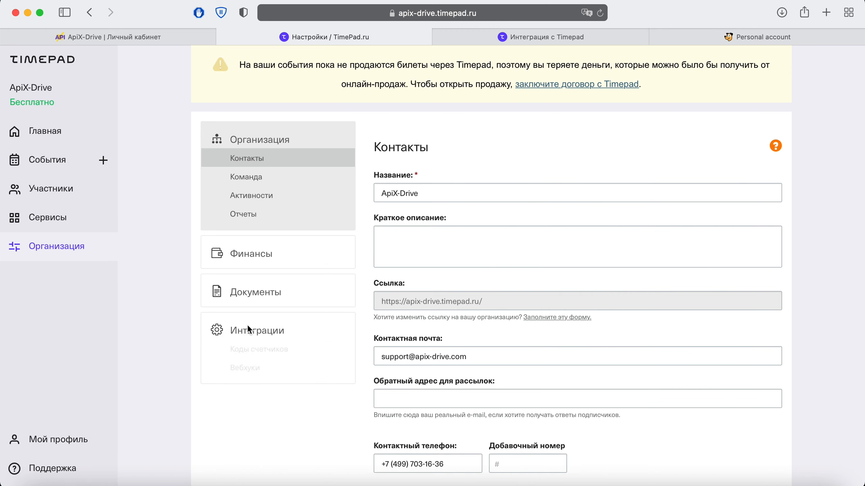
{"action": "left_click", "coordinate": [248, 368]}
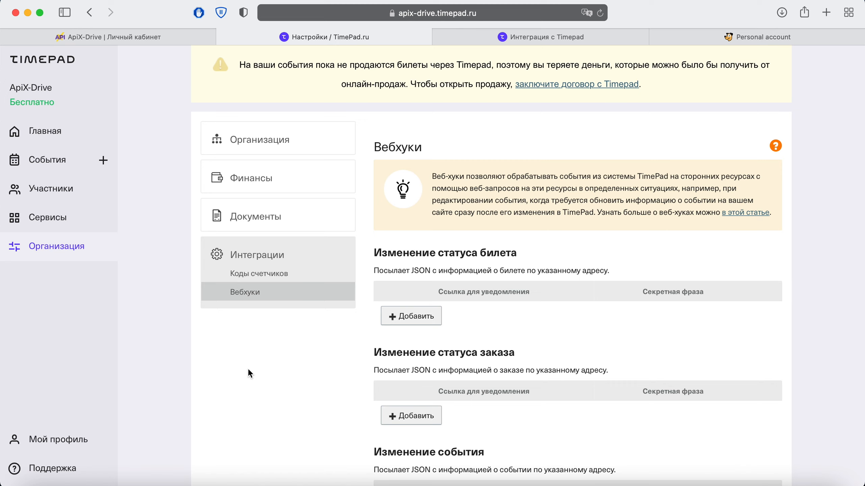
Step: Add an 'Изменение статуса билета' webhook with the pasted ApiX-Drive URL and save
{"action": "left_click", "coordinate": [421, 321]}
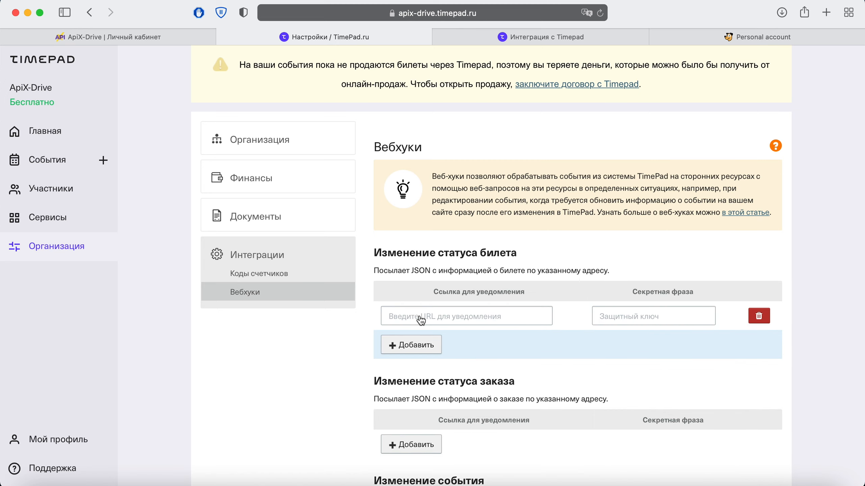
{"action": "left_click", "coordinate": [421, 321]}
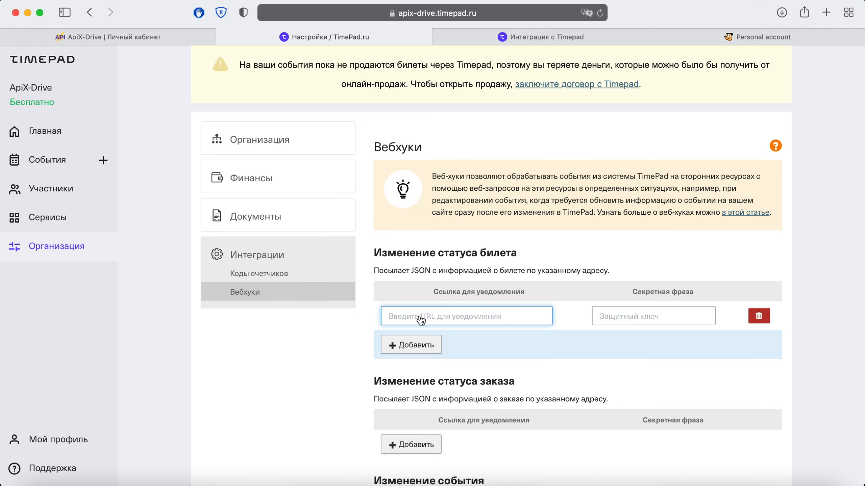
{"action": "right_click", "coordinate": [420, 318]}
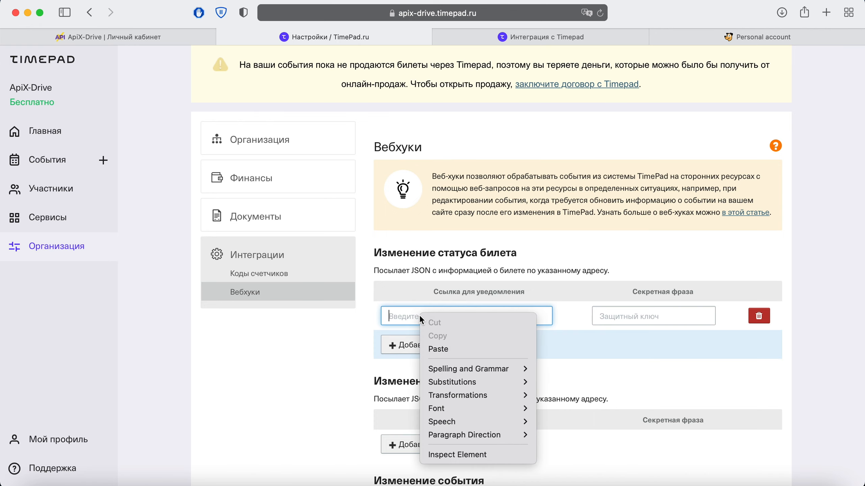
{"action": "left_click", "coordinate": [447, 347]}
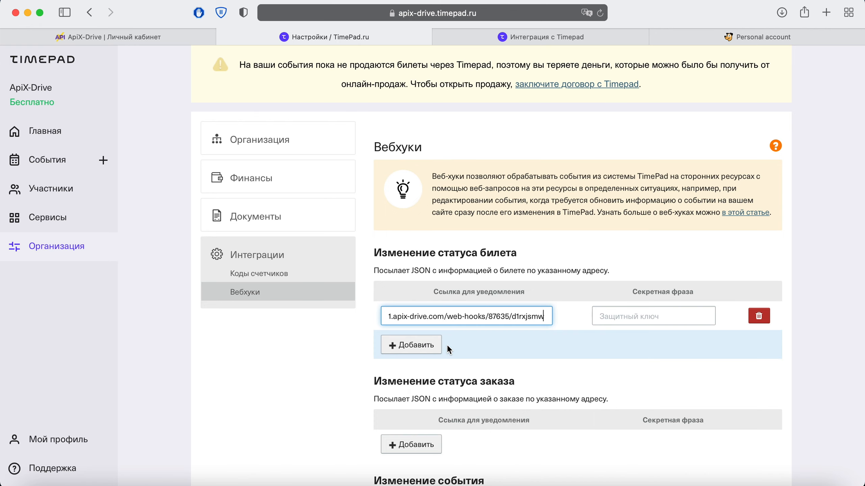
{"action": "scroll", "coordinate": [448, 345], "scroll_direction": "down", "scroll_amount": 3}
{"action": "scroll", "coordinate": [447, 345], "scroll_direction": "down", "scroll_amount": 2}
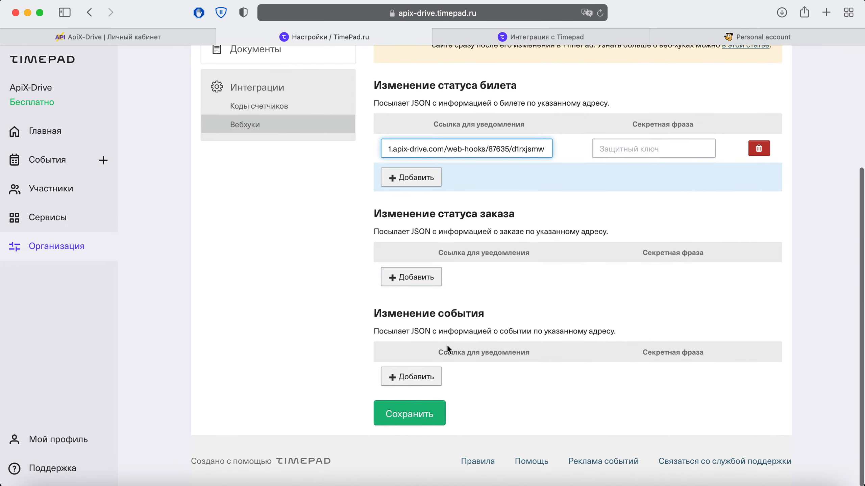
{"action": "left_click", "coordinate": [434, 412]}
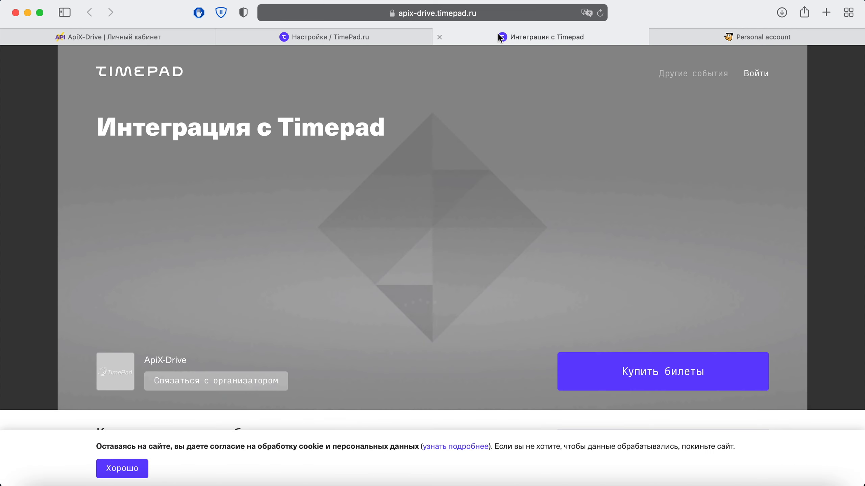
Step: Fill the event registration form with a test attendee's first name, surname, e-mail and phone
{"action": "left_click", "coordinate": [503, 38]}
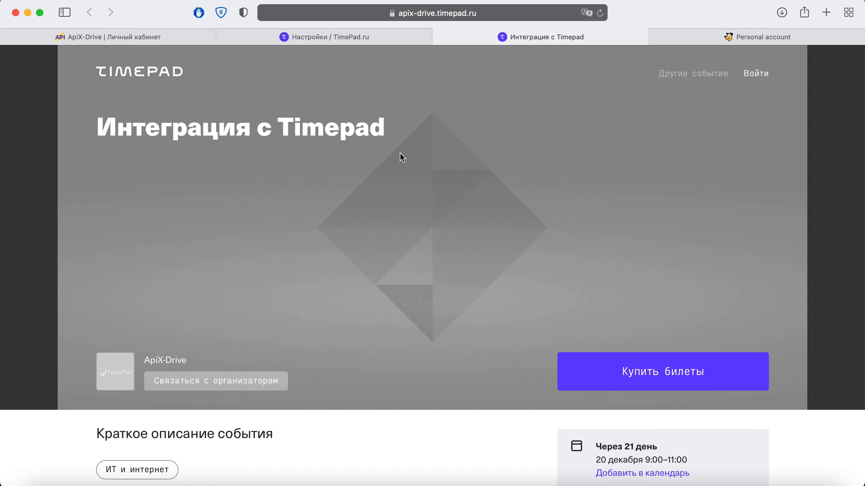
{"action": "scroll", "coordinate": [400, 154], "scroll_direction": "down", "scroll_amount": 15}
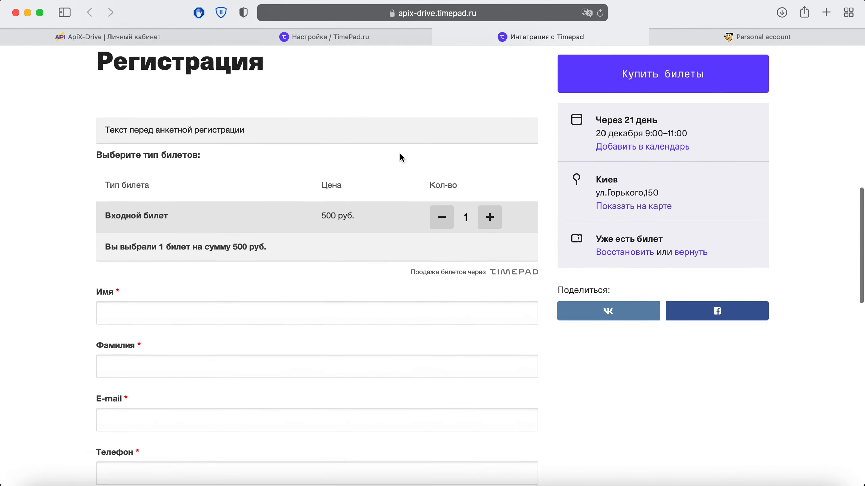
{"action": "scroll", "coordinate": [400, 152], "scroll_direction": "down", "scroll_amount": 4}
{"action": "left_click", "coordinate": [322, 170]}
{"action": "type", "text": "Ivan"}
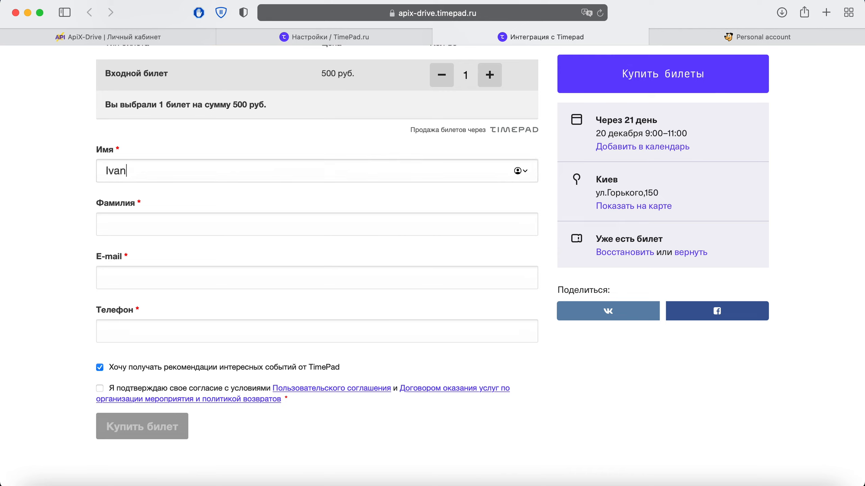
{"action": "left_click", "coordinate": [317, 224]}
{"action": "type", "text": "Ivanov"}
{"action": "left_click", "coordinate": [316, 278]}
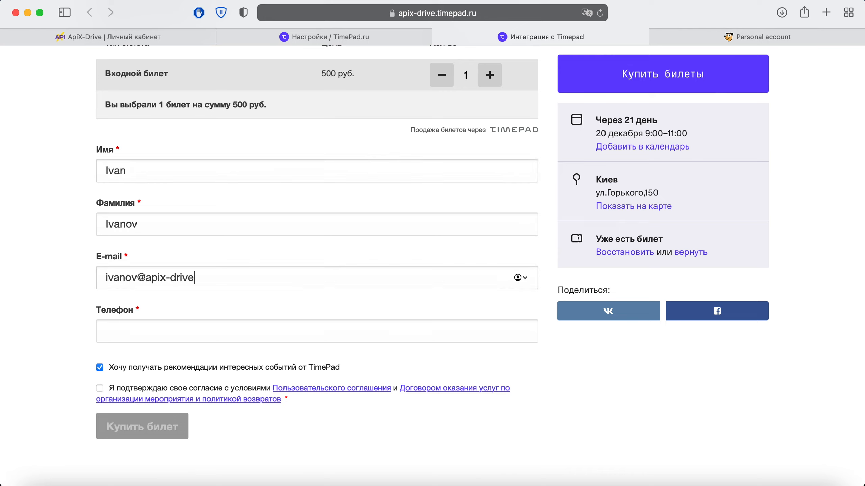
{"action": "left_click", "coordinate": [317, 331]}
{"action": "type", "text": "+38067"}
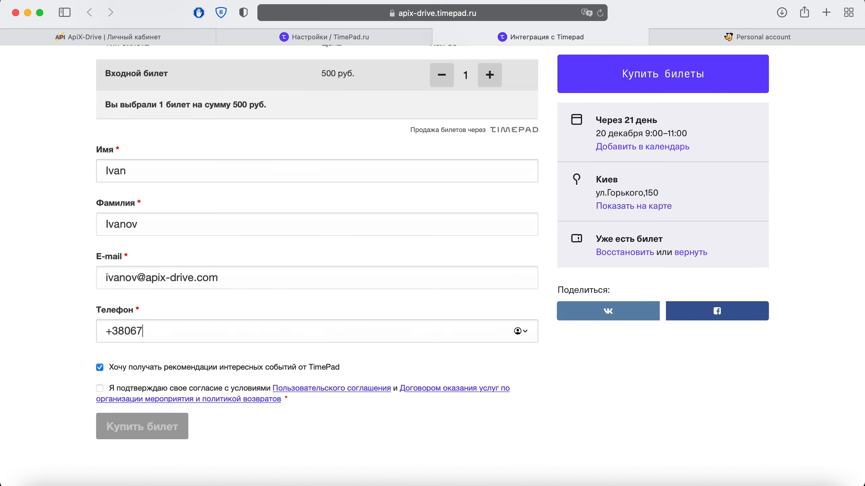
{"action": "type", "text": "0000000"}
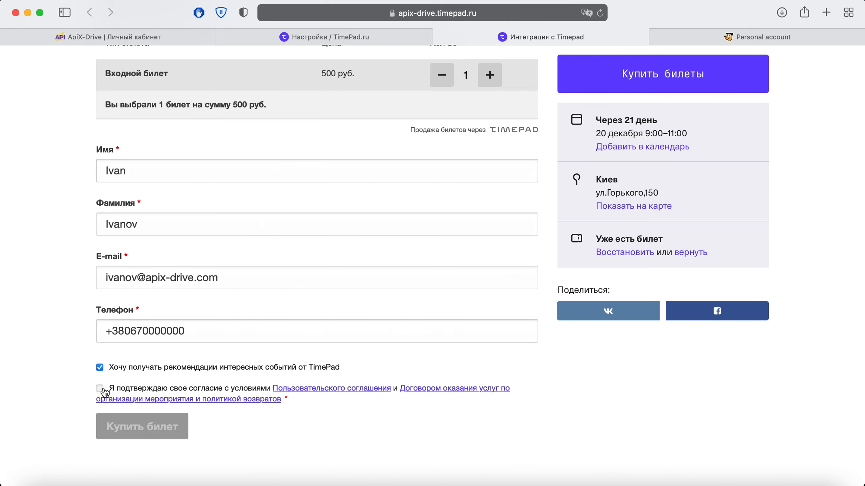
Step: Accept the terms and buy the 500-руб. ticket, then advance ApiX-Drive to Фильтр
{"action": "left_click", "coordinate": [102, 390]}
{"action": "left_click", "coordinate": [166, 421]}
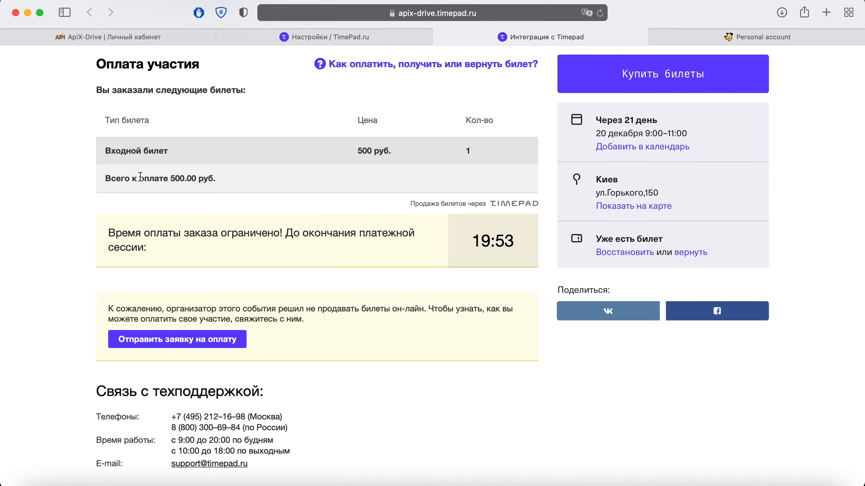
{"action": "left_click", "coordinate": [120, 38]}
{"action": "left_click", "coordinate": [350, 336]}
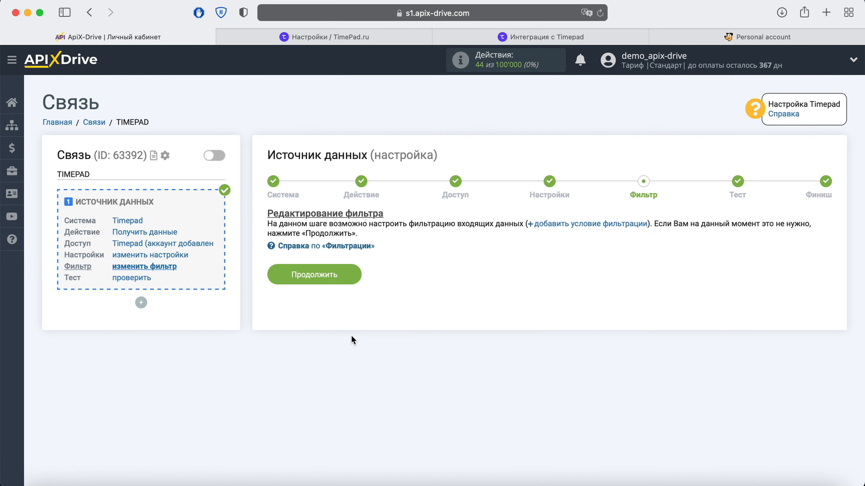
Step: Skip the filter, review the pulled Timepad test order data, and finish at Финиш
{"action": "left_click", "coordinate": [350, 275]}
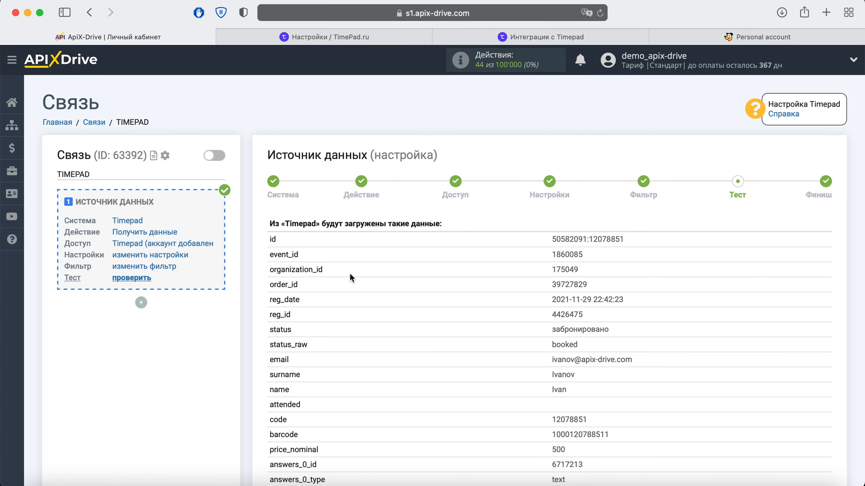
{"action": "scroll", "coordinate": [351, 276], "scroll_direction": "down", "scroll_amount": 5}
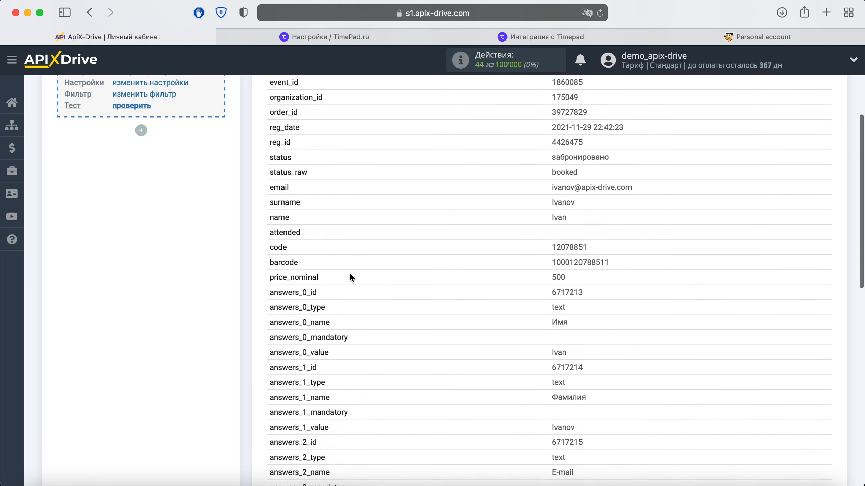
{"action": "scroll", "coordinate": [350, 275], "scroll_direction": "down", "scroll_amount": 7}
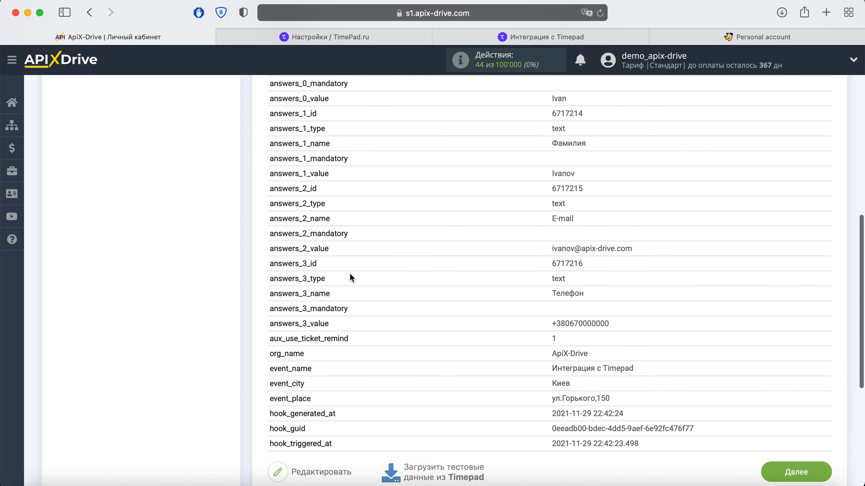
{"action": "scroll", "coordinate": [350, 275], "scroll_direction": "down", "scroll_amount": 3}
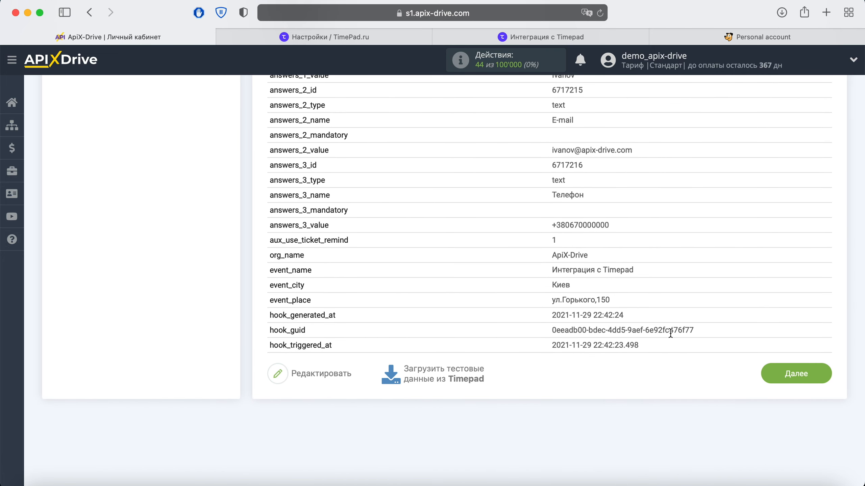
{"action": "left_click", "coordinate": [782, 372]}
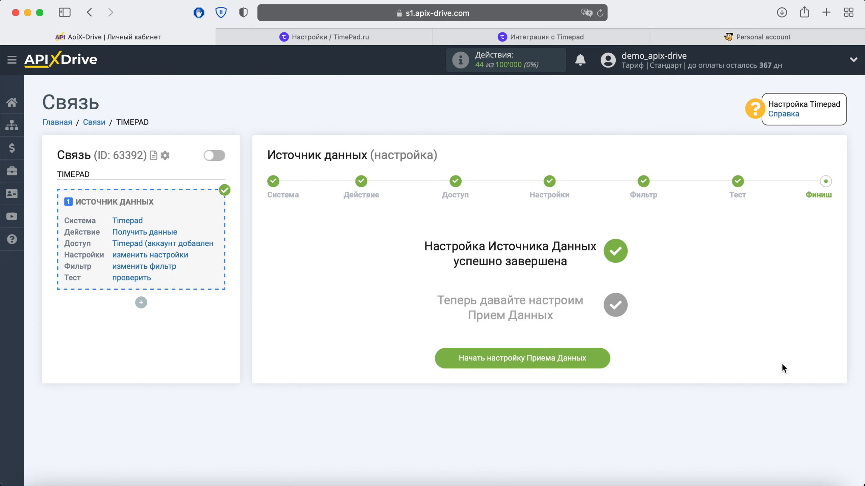
Step: Start the data receiving setup and select Unisender as the receiving system
{"action": "left_click", "coordinate": [604, 356]}
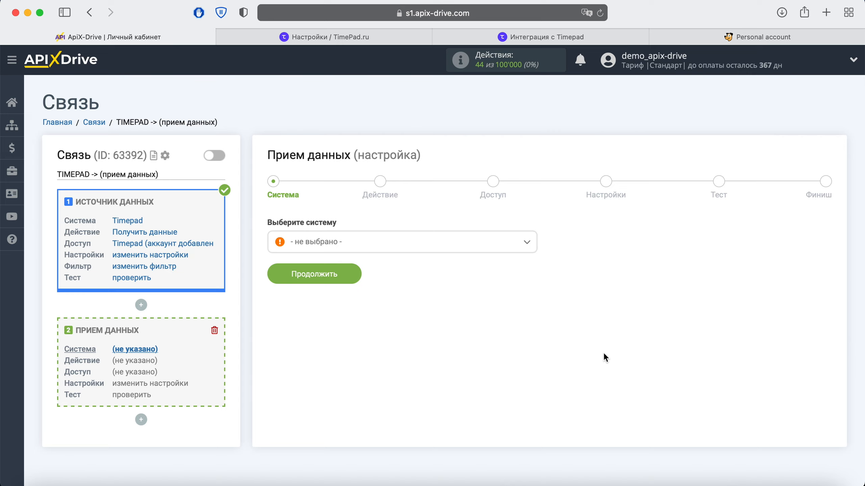
{"action": "left_click", "coordinate": [498, 247]}
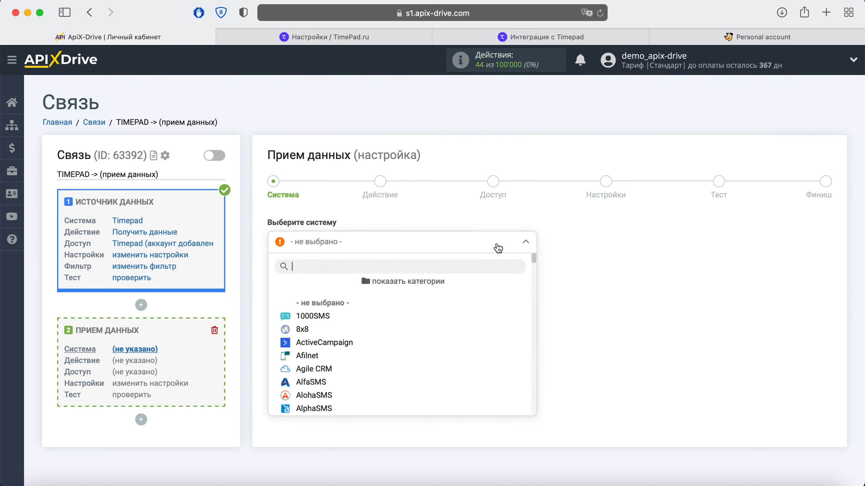
{"action": "scroll", "coordinate": [482, 325], "scroll_direction": "down", "scroll_amount": 20}
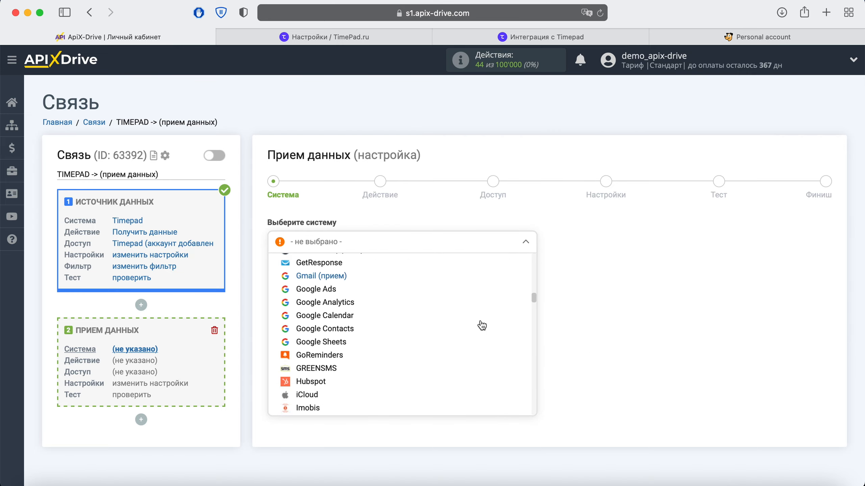
{"action": "scroll", "coordinate": [482, 326], "scroll_direction": "down", "scroll_amount": 20}
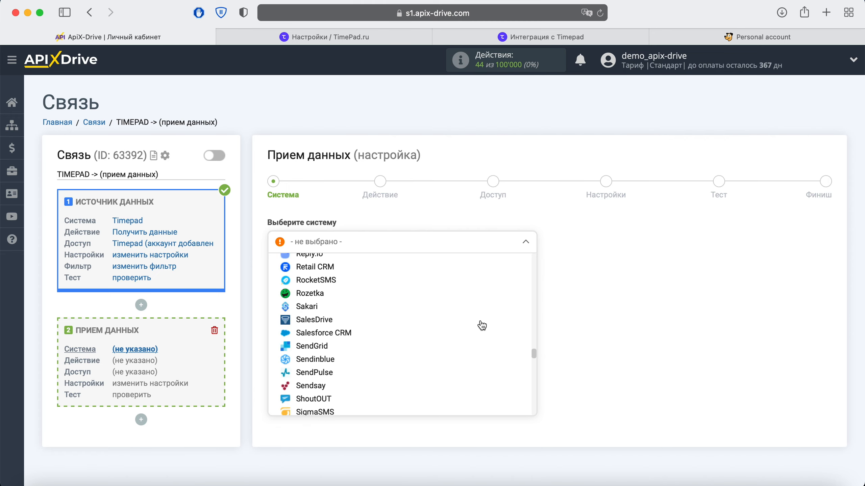
{"action": "scroll", "coordinate": [482, 325], "scroll_direction": "down", "scroll_amount": 20}
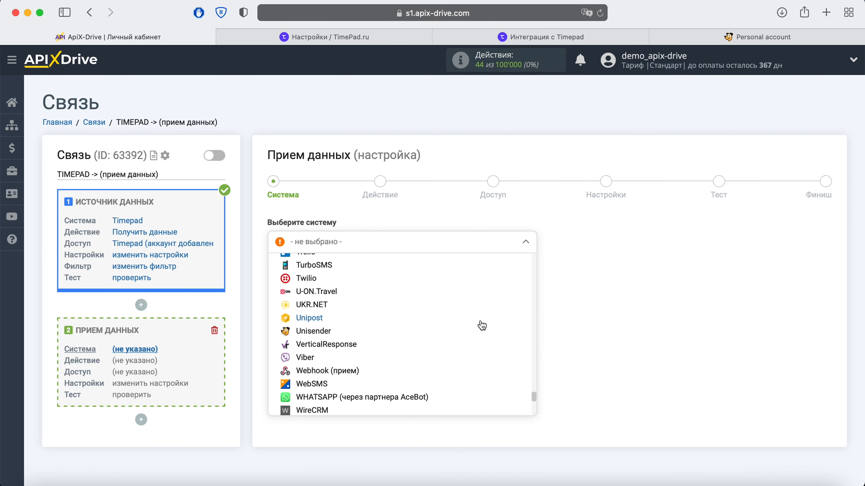
{"action": "left_click", "coordinate": [309, 333]}
{"action": "left_click", "coordinate": [353, 272]}
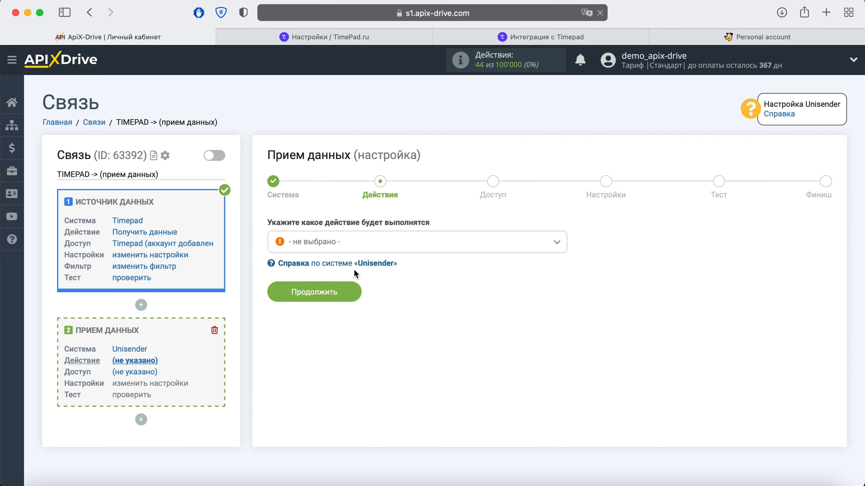
Step: Set the Unisender action to 'Добавить E-mail'
{"action": "left_click", "coordinate": [364, 242]}
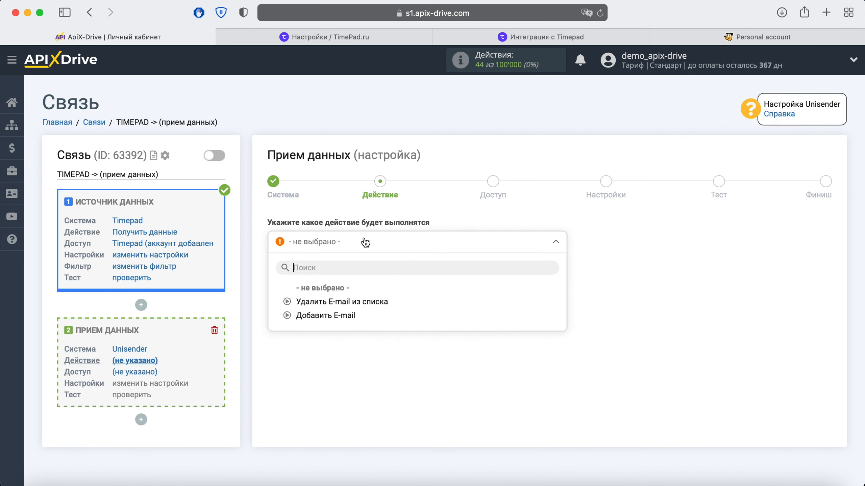
{"action": "left_click", "coordinate": [343, 316]}
{"action": "left_click", "coordinate": [348, 295]}
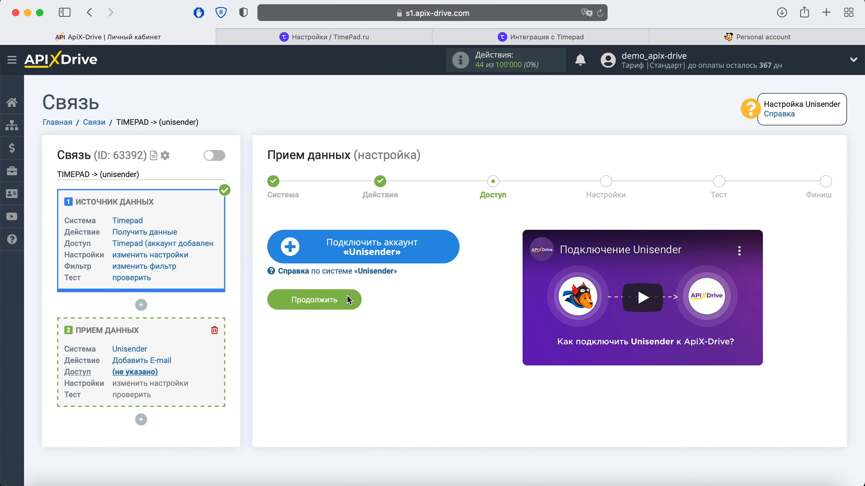
Step: Open the Unisender account connection form, then switch to the Unisender dashboard
{"action": "left_click", "coordinate": [444, 250]}
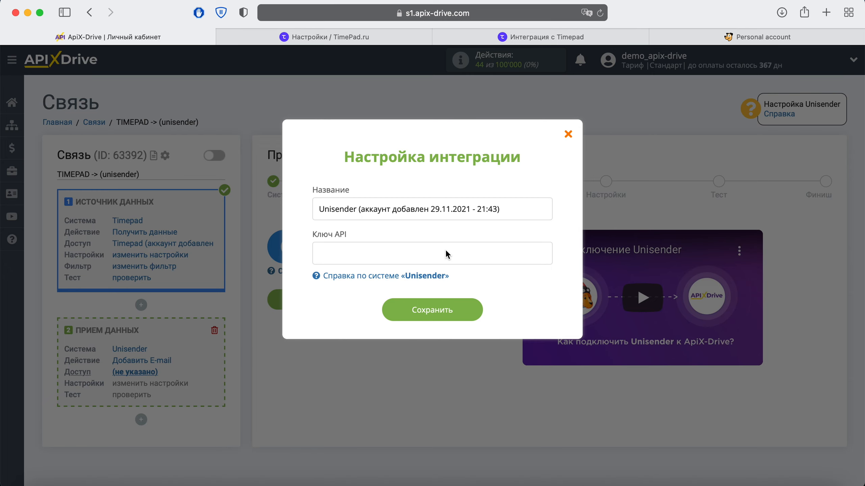
{"action": "left_click", "coordinate": [720, 41]}
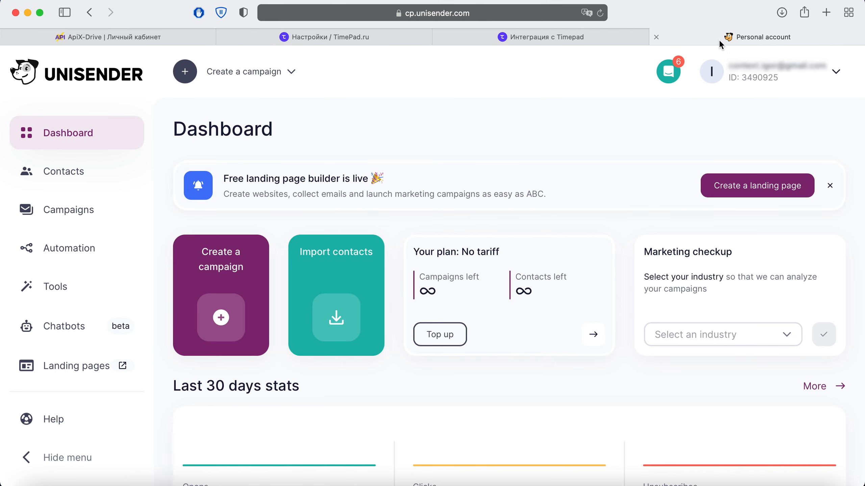
Step: Reveal the full API key under Settings > Integration and API by entering the account password
{"action": "left_click", "coordinate": [837, 74]}
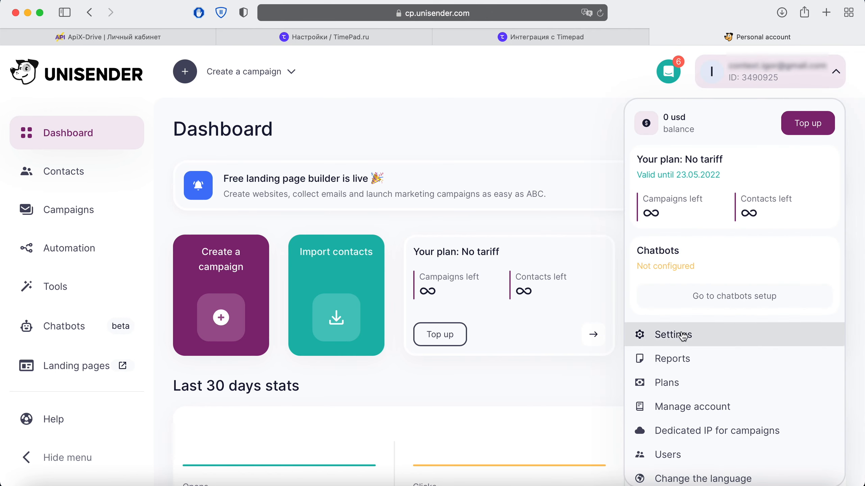
{"action": "left_click", "coordinate": [676, 334]}
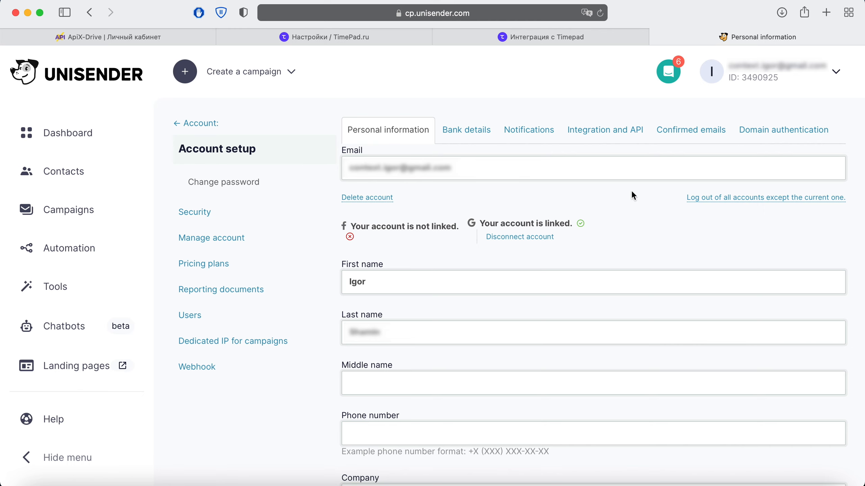
{"action": "left_click", "coordinate": [603, 132]}
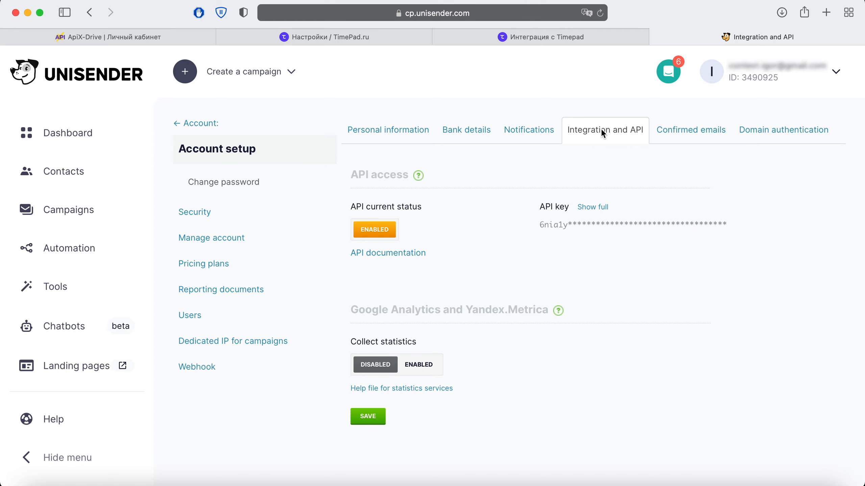
{"action": "left_click", "coordinate": [593, 207]}
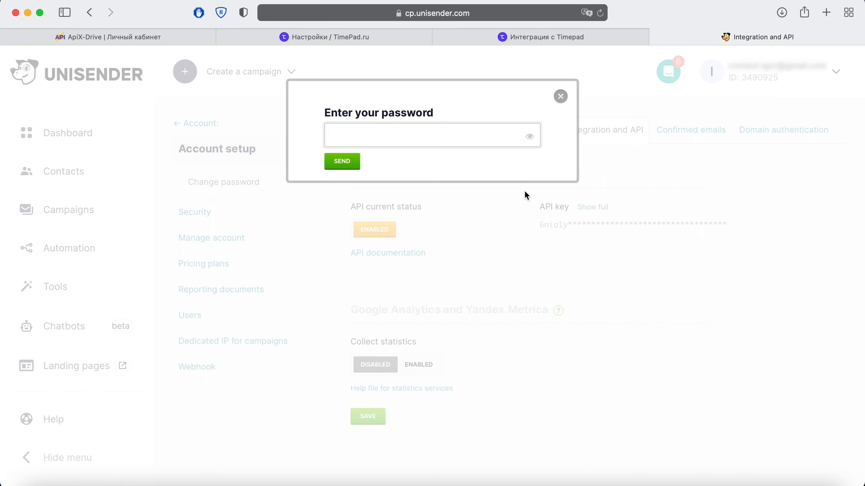
{"action": "left_click", "coordinate": [411, 134]}
{"action": "right_click", "coordinate": [368, 140]}
{"action": "left_click", "coordinate": [398, 172]}
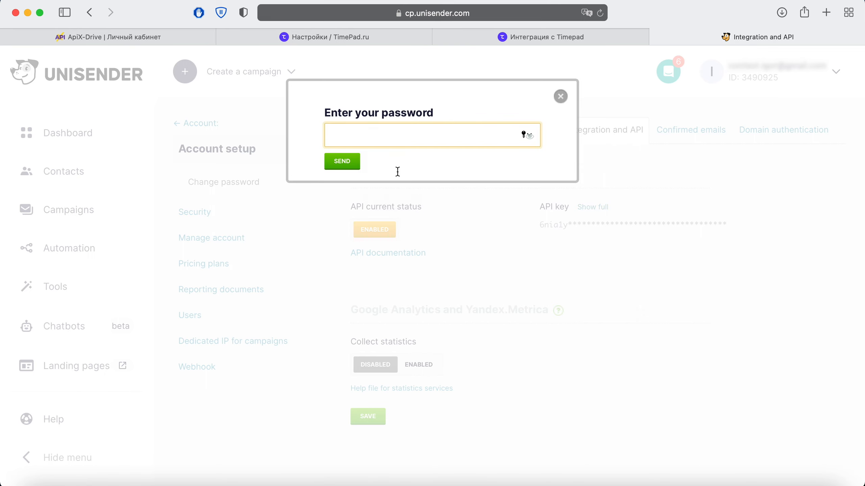
{"action": "left_click", "coordinate": [333, 167]}
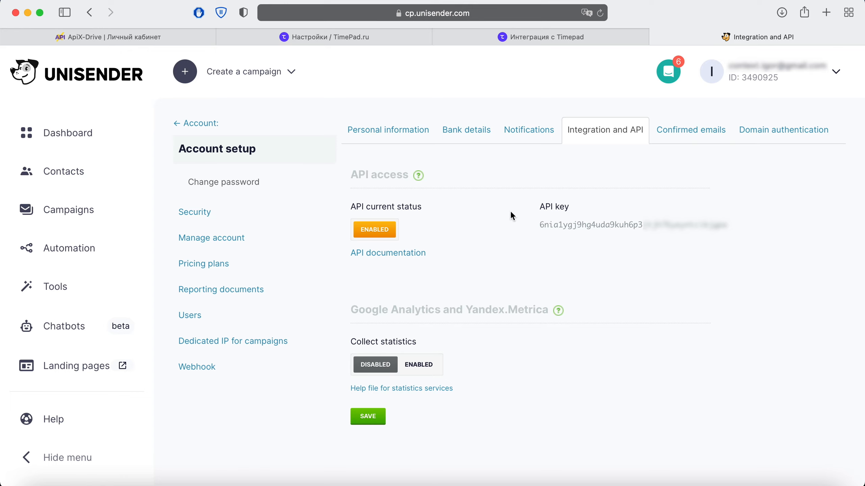
Step: Copy the full API key and bring it back to ApiX-Drive's API key field
{"action": "left_click_drag", "start_coordinate": [541, 230], "coordinate": [756, 227]}
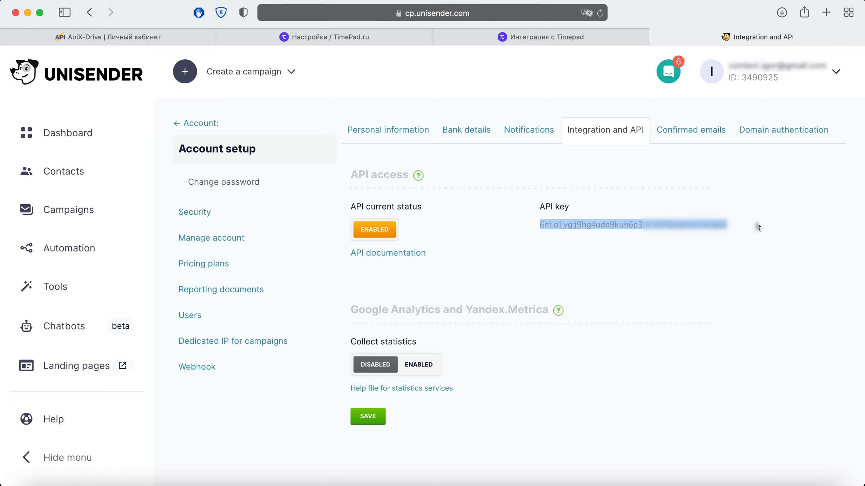
{"action": "right_click", "coordinate": [716, 225]}
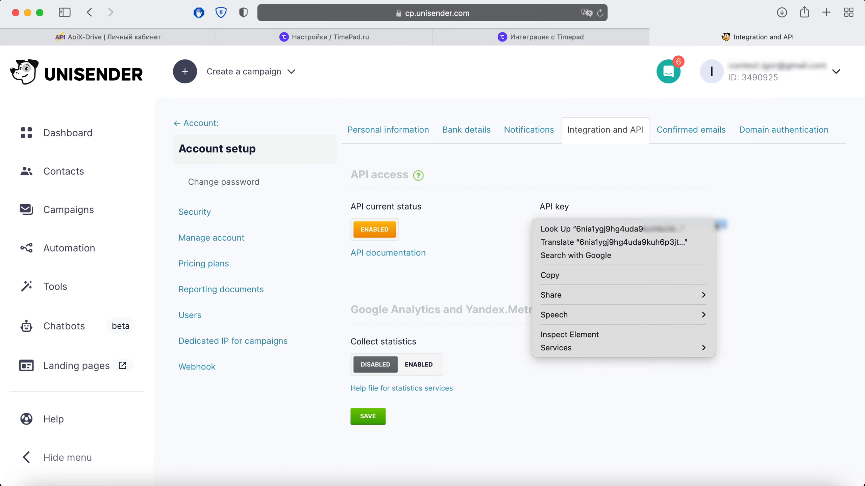
{"action": "left_click", "coordinate": [662, 278]}
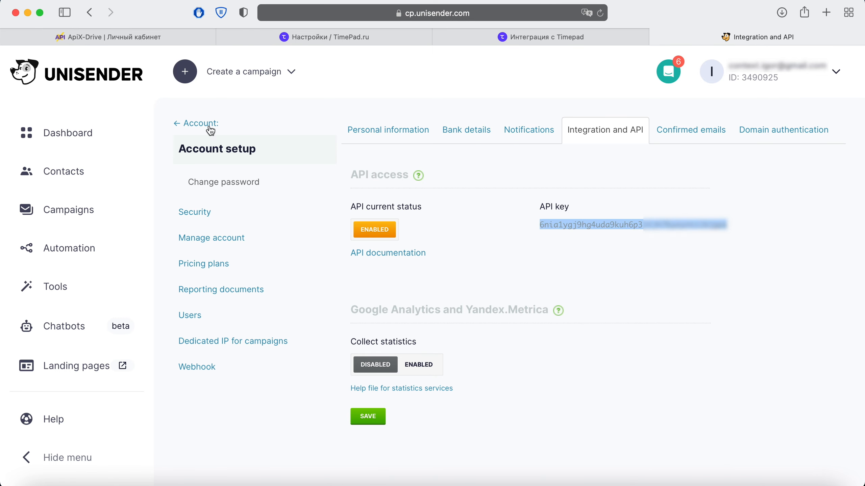
{"action": "left_click", "coordinate": [147, 40]}
{"action": "right_click", "coordinate": [348, 255]}
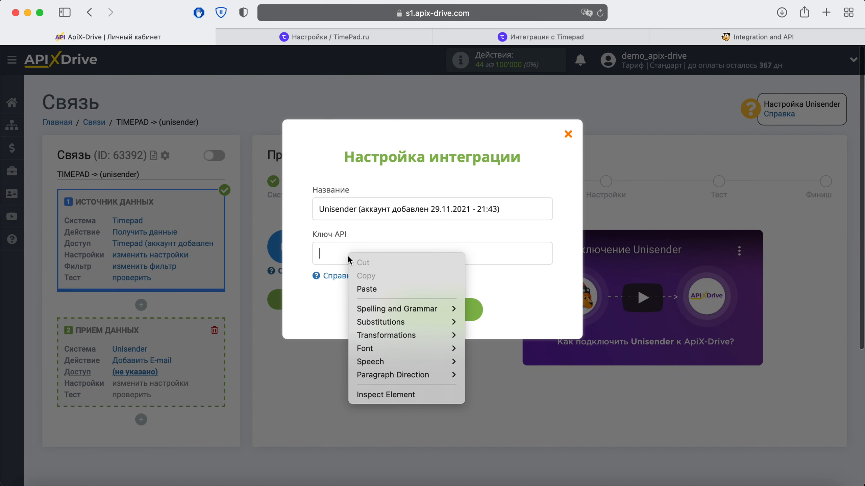
Step: Save the Unisender account with the pasted API key, select it as login, and continue
{"action": "left_click", "coordinate": [368, 289]}
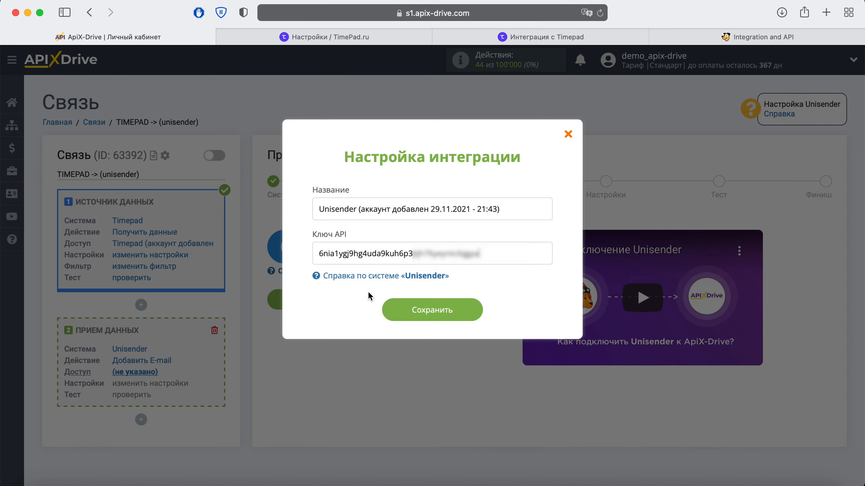
{"action": "left_click", "coordinate": [398, 309]}
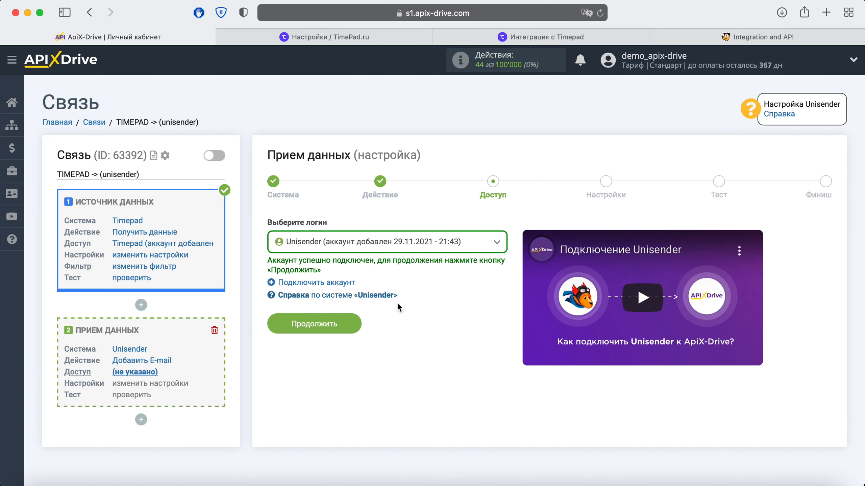
{"action": "left_click", "coordinate": [475, 248]}
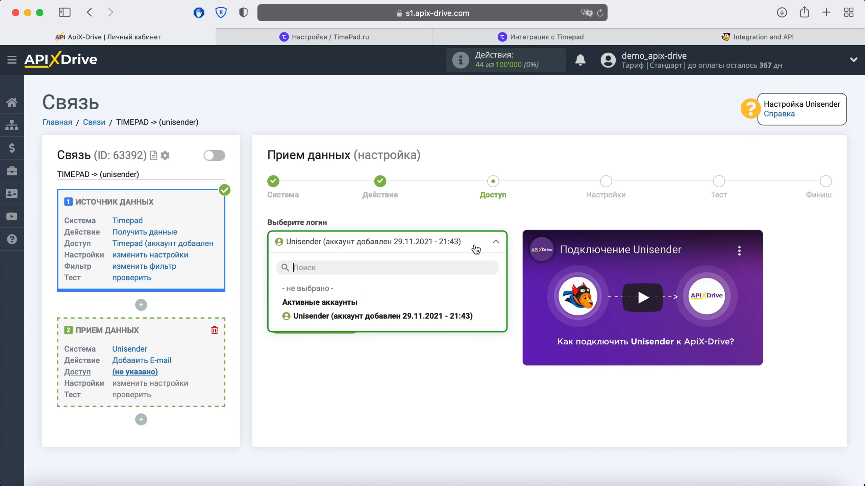
{"action": "left_click", "coordinate": [427, 316]}
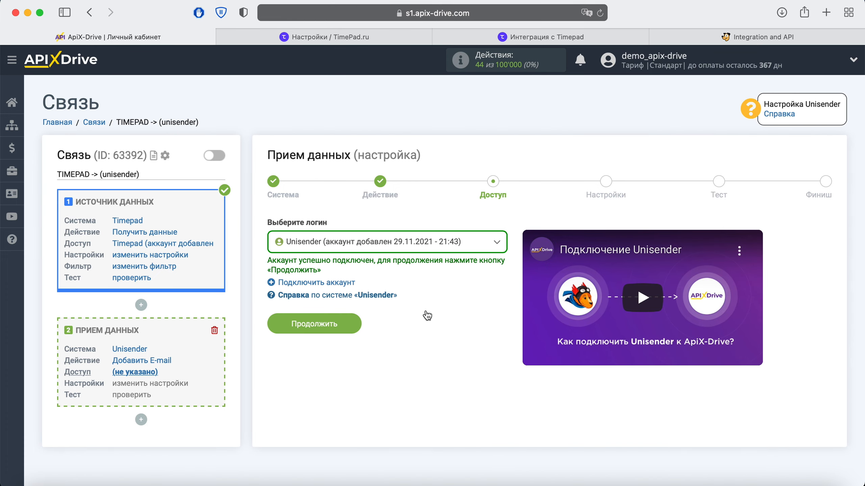
{"action": "left_click", "coordinate": [351, 324]}
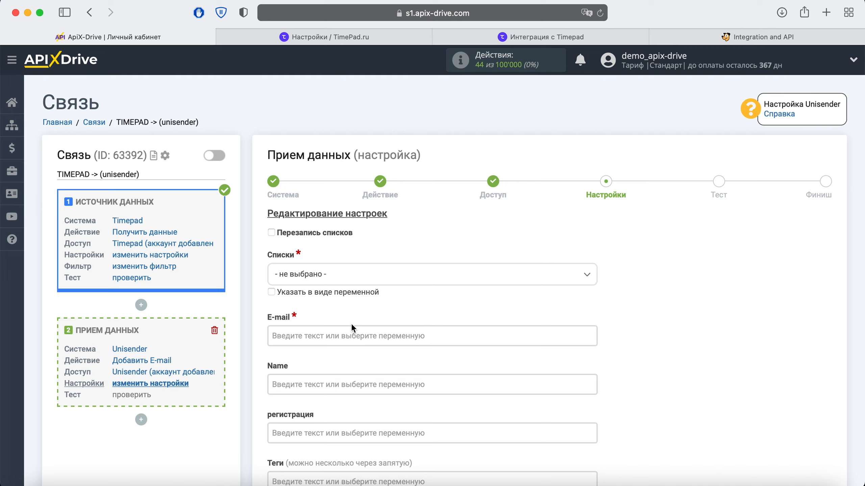
Step: Map Unisender E-mail to answers_2_value and Name to answers_0_value from Timepad
{"action": "left_click", "coordinate": [319, 331]}
{"action": "scroll", "coordinate": [319, 334], "scroll_direction": "down", "scroll_amount": 6}
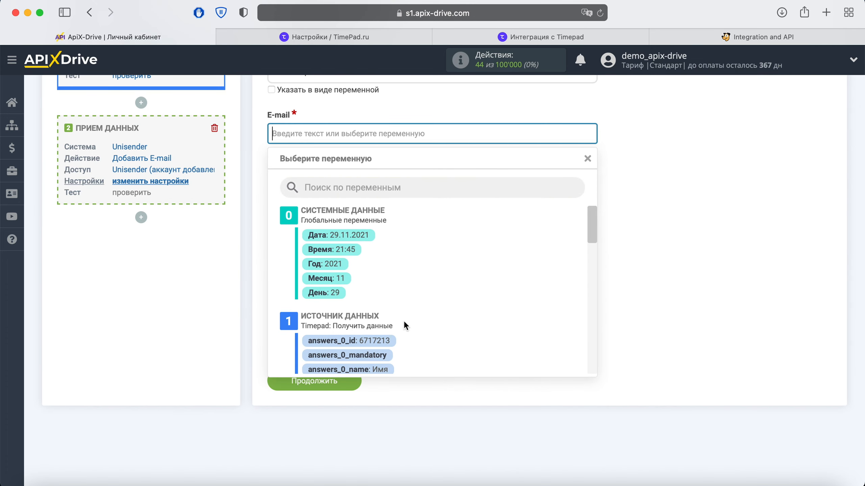
{"action": "scroll", "coordinate": [523, 298], "scroll_direction": "down", "scroll_amount": 4}
{"action": "scroll", "coordinate": [523, 294], "scroll_direction": "down", "scroll_amount": 4}
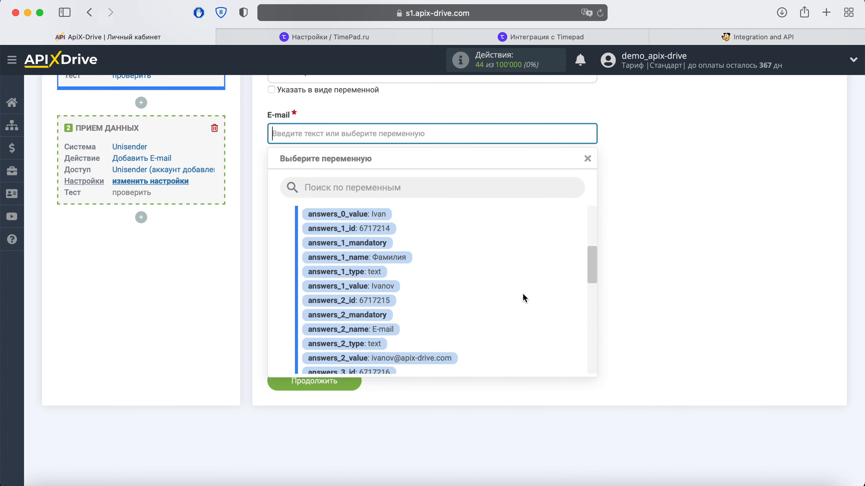
{"action": "left_click", "coordinate": [446, 309]}
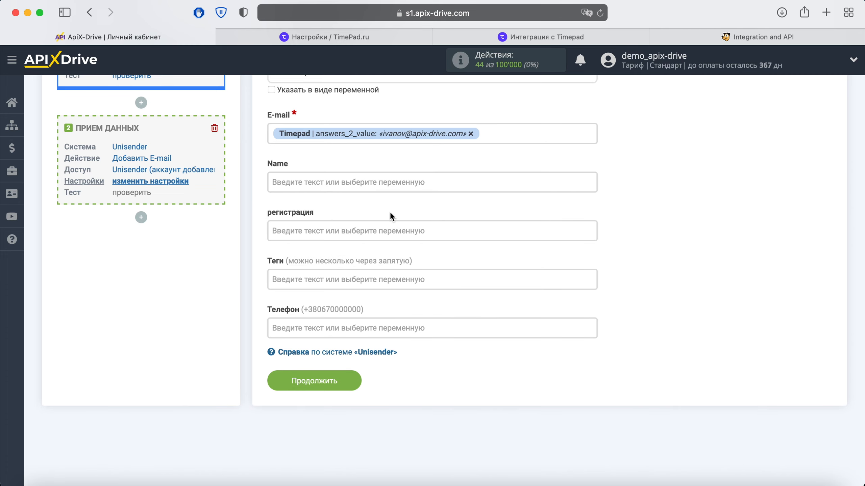
{"action": "left_click", "coordinate": [374, 181]}
{"action": "scroll", "coordinate": [482, 258], "scroll_direction": "down", "scroll_amount": 3}
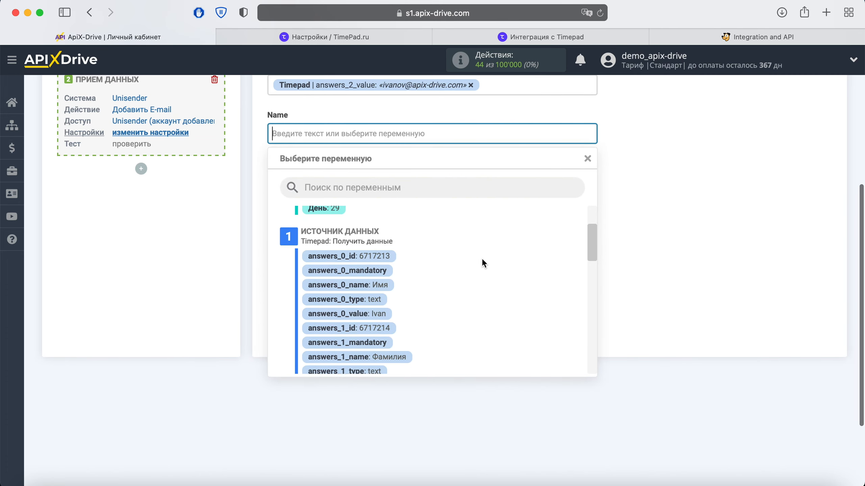
{"action": "left_click", "coordinate": [354, 313]}
Step: Map регистрация to event_name and Телефон to answers_3_value
{"action": "left_click", "coordinate": [344, 189]}
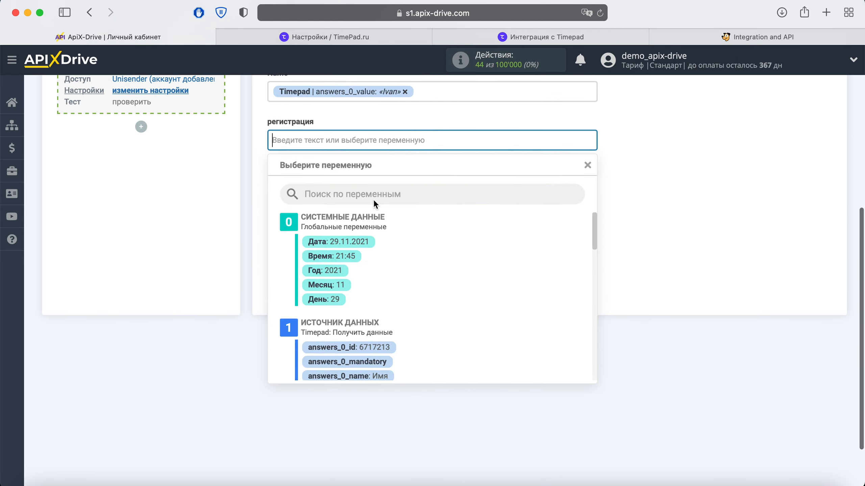
{"action": "scroll", "coordinate": [480, 244], "scroll_direction": "down", "scroll_amount": 5}
{"action": "scroll", "coordinate": [480, 243], "scroll_direction": "down", "scroll_amount": 10}
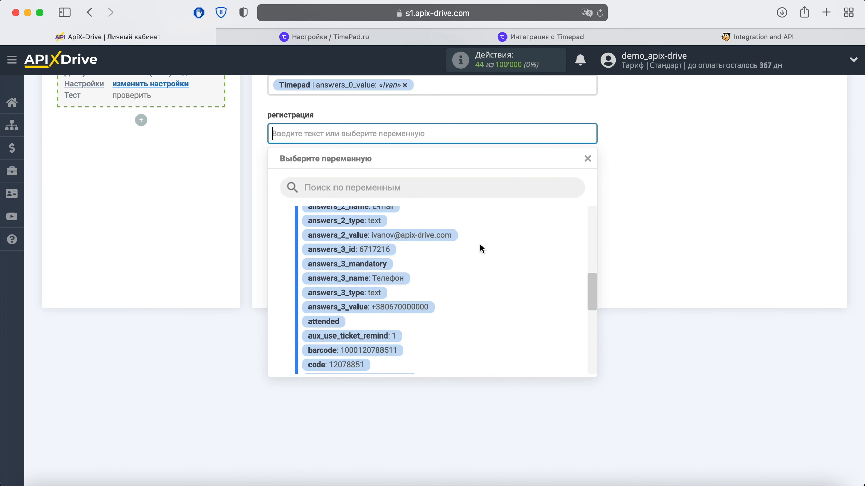
{"action": "left_click", "coordinate": [434, 274]}
{"action": "left_click", "coordinate": [400, 235]}
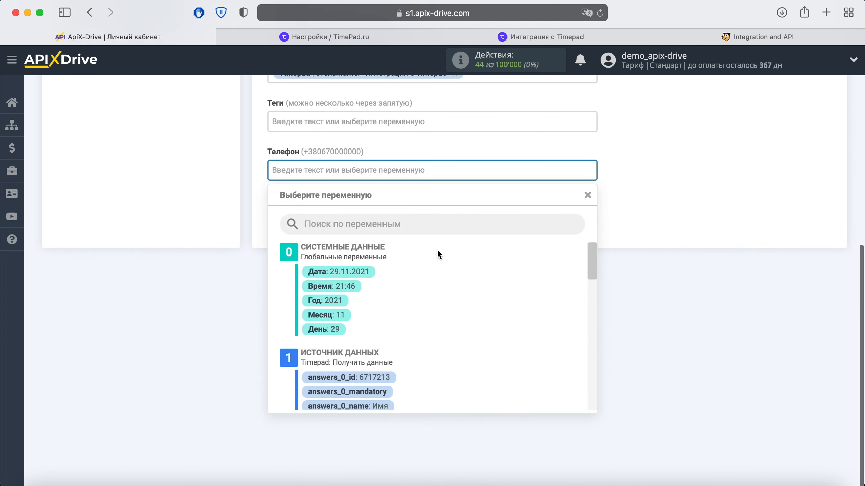
{"action": "scroll", "coordinate": [527, 269], "scroll_direction": "down", "scroll_amount": 5}
{"action": "scroll", "coordinate": [525, 263], "scroll_direction": "down", "scroll_amount": 4}
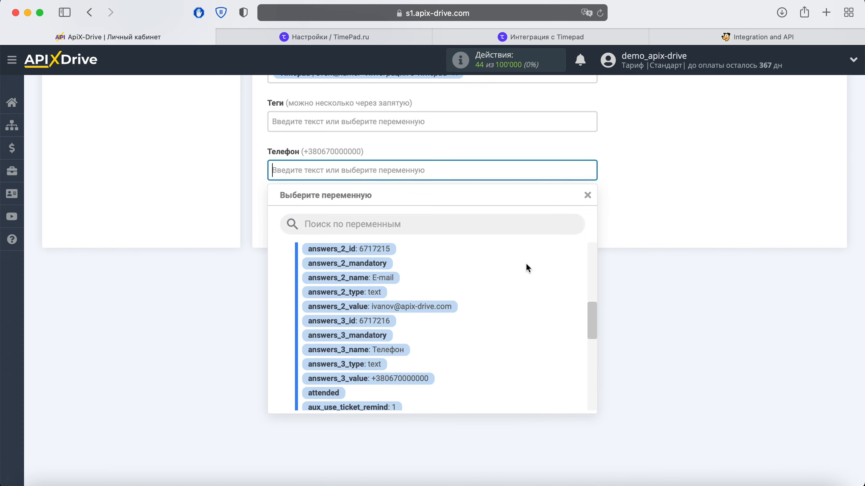
{"action": "left_click", "coordinate": [430, 357]}
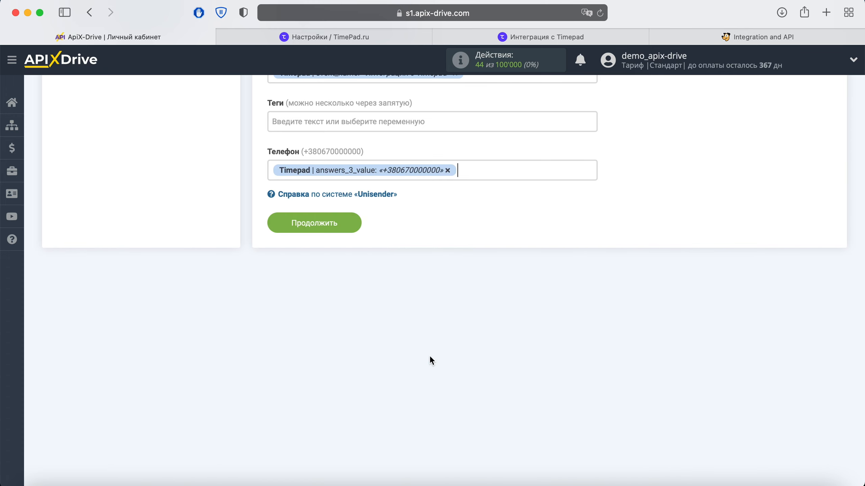
Step: Choose the support contact list in Списки and continue to the Тест step
{"action": "scroll", "coordinate": [429, 355], "scroll_direction": "up", "scroll_amount": 8}
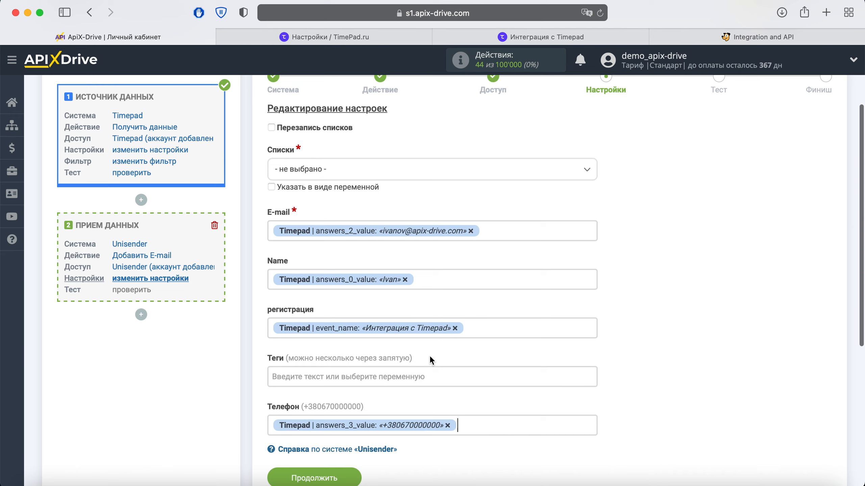
{"action": "left_click", "coordinate": [377, 171]}
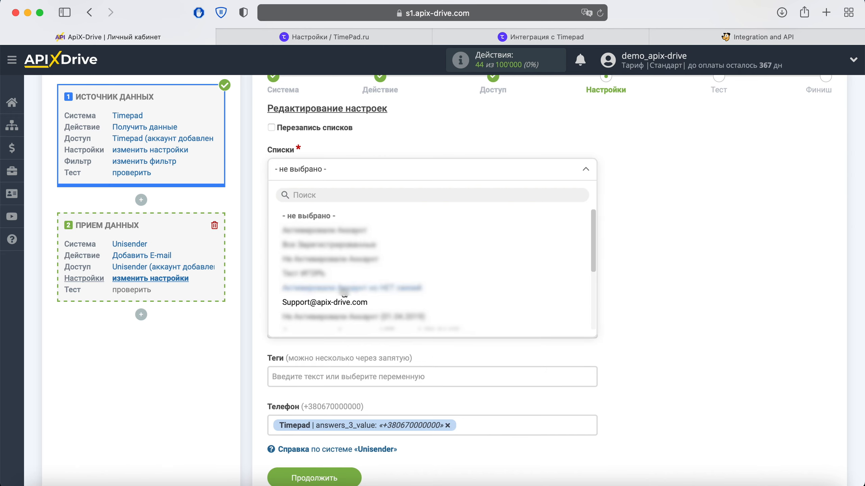
{"action": "left_click", "coordinate": [344, 303]}
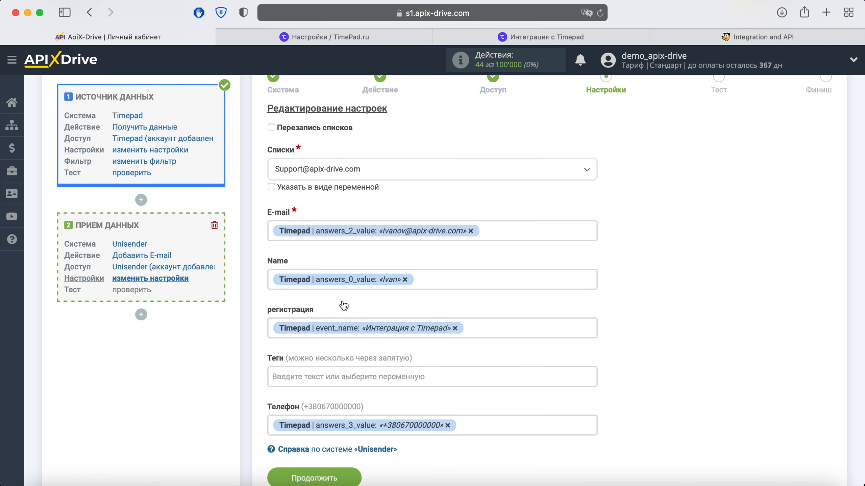
{"action": "scroll", "coordinate": [343, 306], "scroll_direction": "down", "scroll_amount": 1}
{"action": "left_click", "coordinate": [342, 447]}
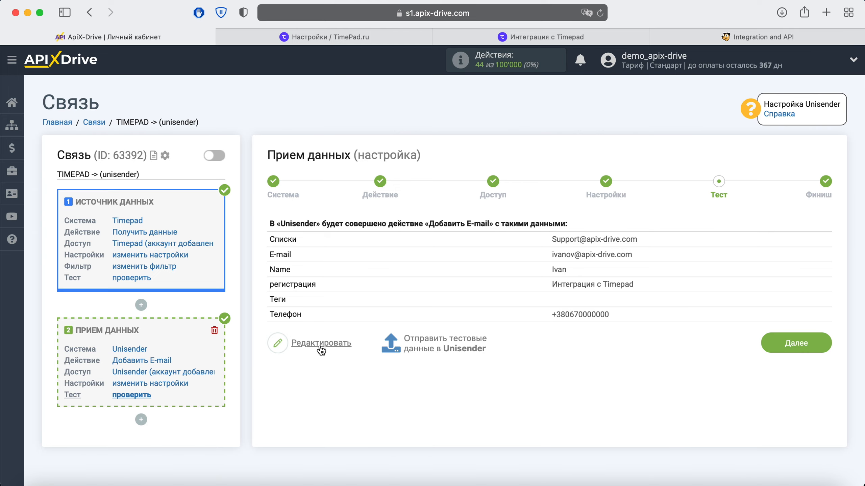
Step: Send the test contact to Unisender, then switch to the Unisender dashboard
{"action": "left_click", "coordinate": [430, 343]}
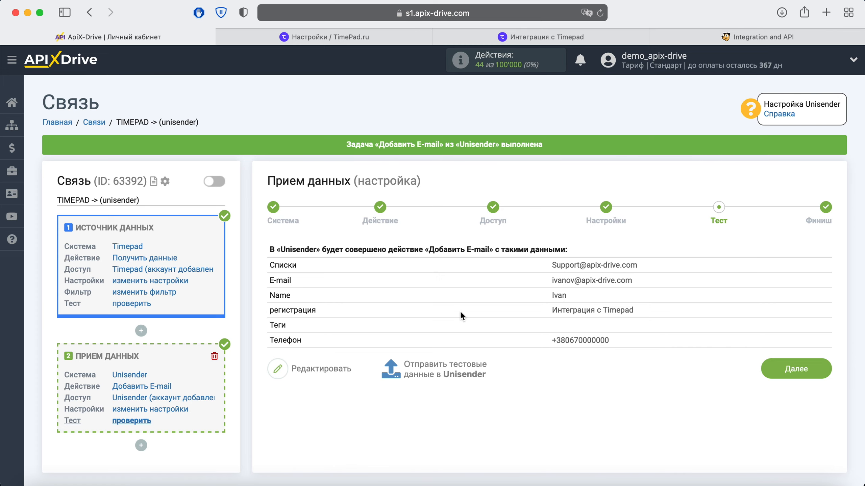
{"action": "left_click", "coordinate": [730, 37]}
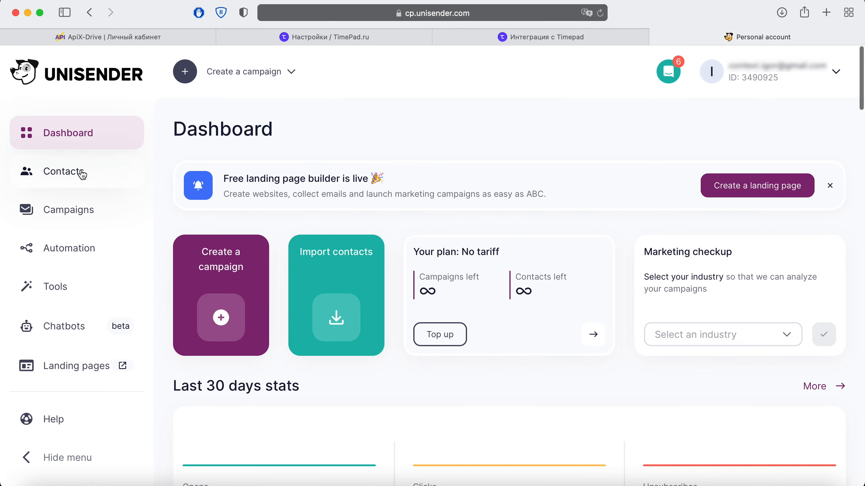
Step: Check the test contact's phone, name and 'Интеграция с Timepad' registration in Unisender's support list, then return to ApiX-Drive
{"action": "left_click", "coordinate": [82, 174]}
{"action": "left_click", "coordinate": [249, 121]}
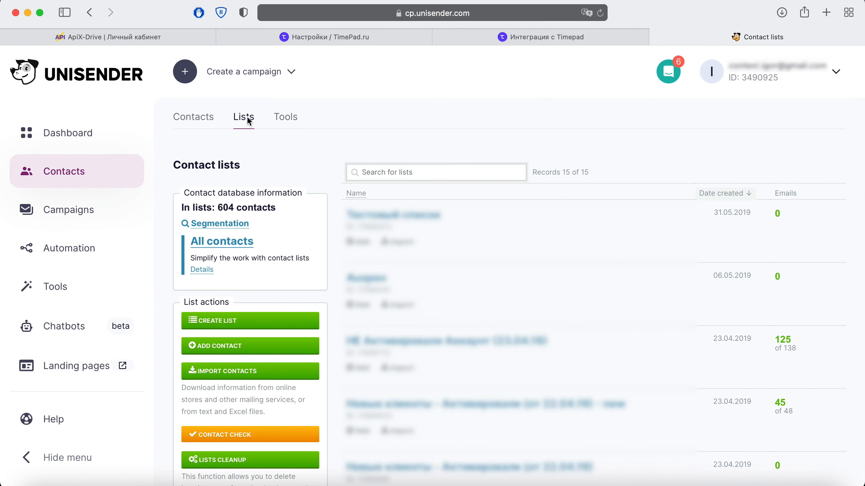
{"action": "scroll", "coordinate": [249, 121], "scroll_direction": "down", "scroll_amount": 10}
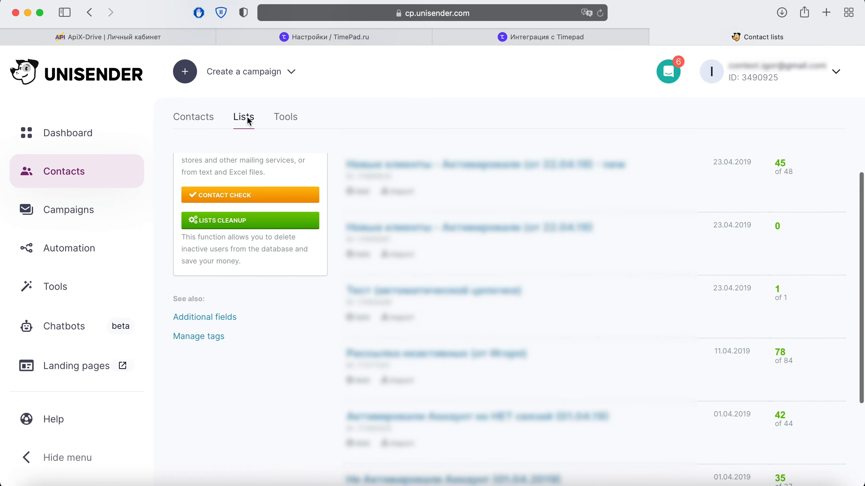
{"action": "left_click", "coordinate": [444, 445]}
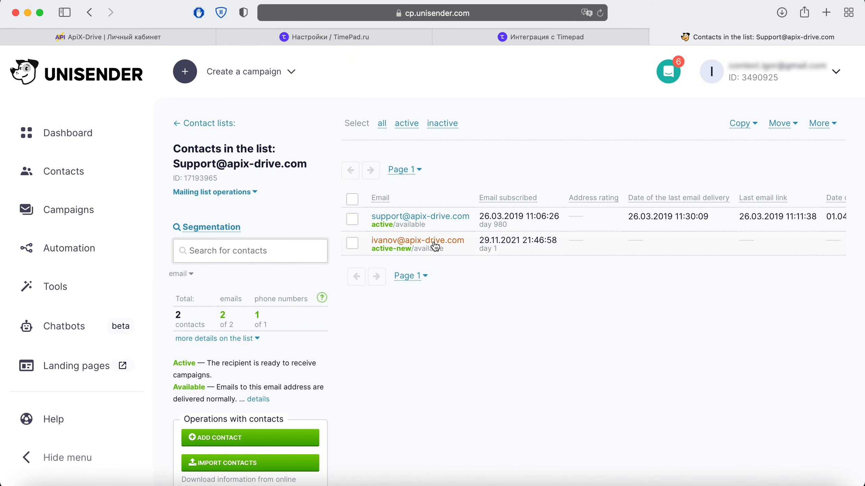
{"action": "left_click", "coordinate": [435, 245]}
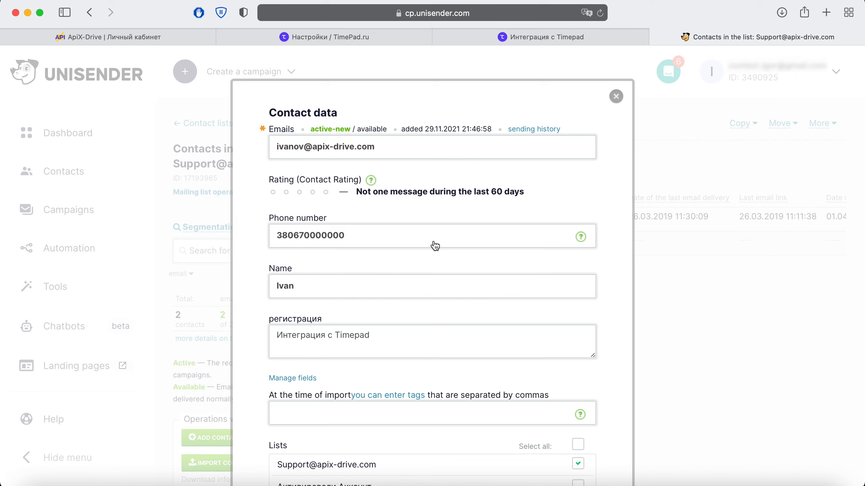
{"action": "key", "text": "Tab"}
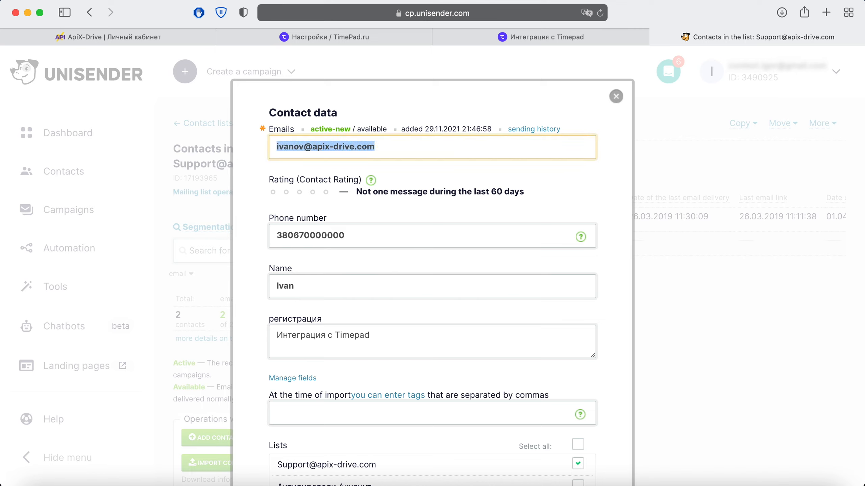
{"action": "left_click", "coordinate": [148, 40]}
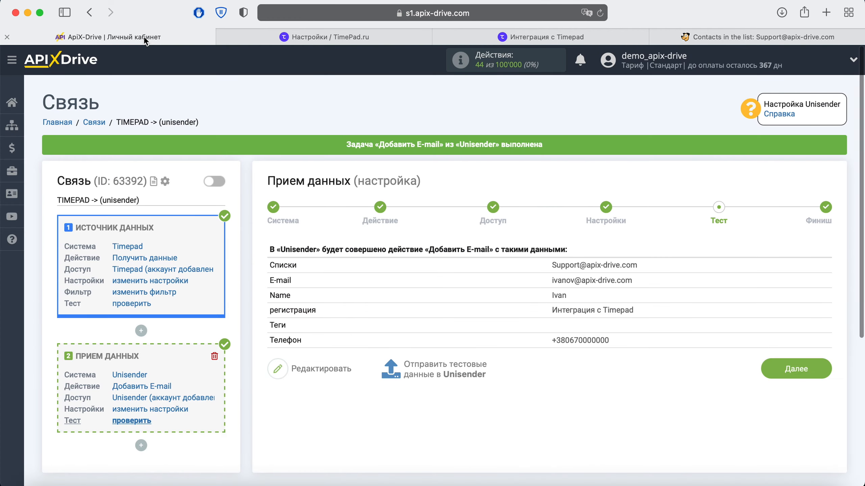
Step: Enable auto-update for TIMEPAD -> (unisender) and save a 5 минут update interval
{"action": "left_click", "coordinate": [796, 374]}
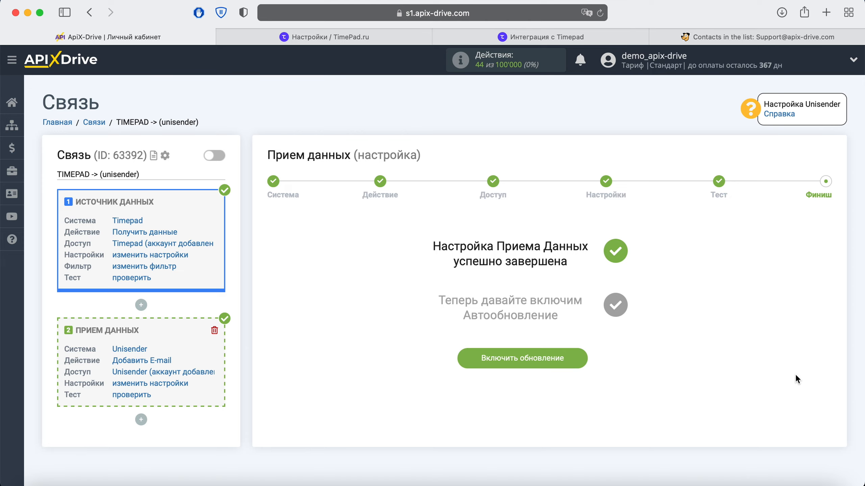
{"action": "left_click", "coordinate": [570, 358]}
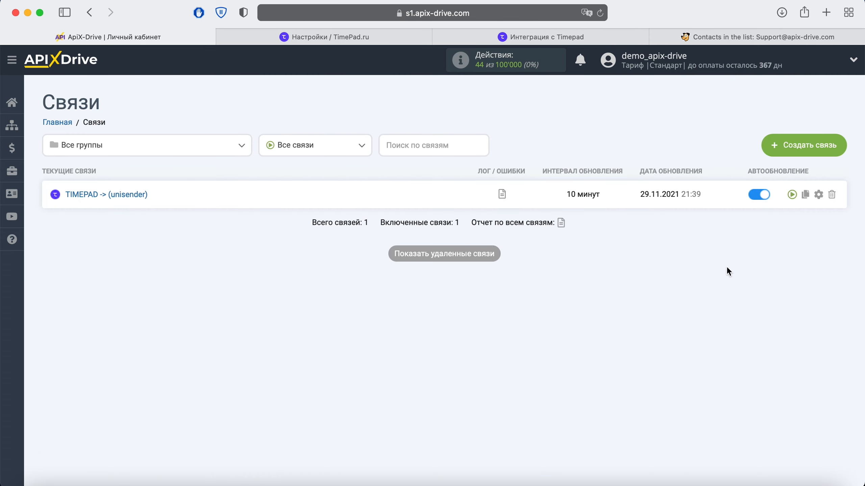
{"action": "left_click", "coordinate": [818, 194]}
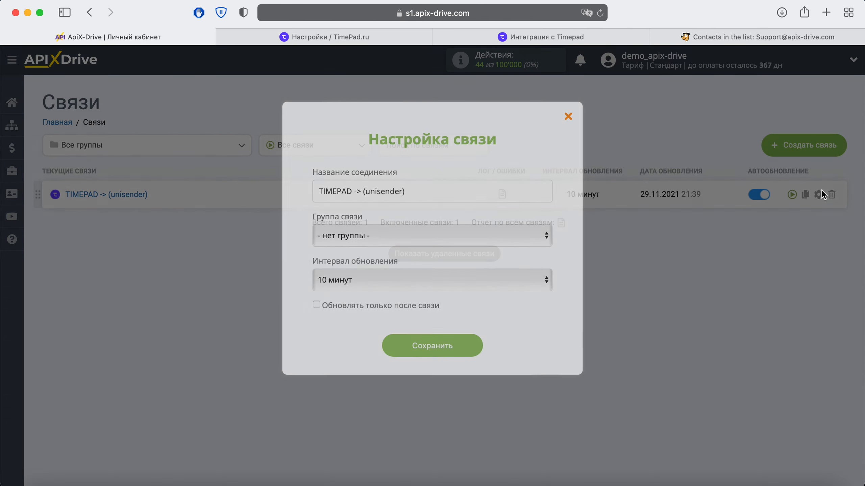
{"action": "left_click", "coordinate": [500, 276]}
{"action": "left_click", "coordinate": [439, 262]}
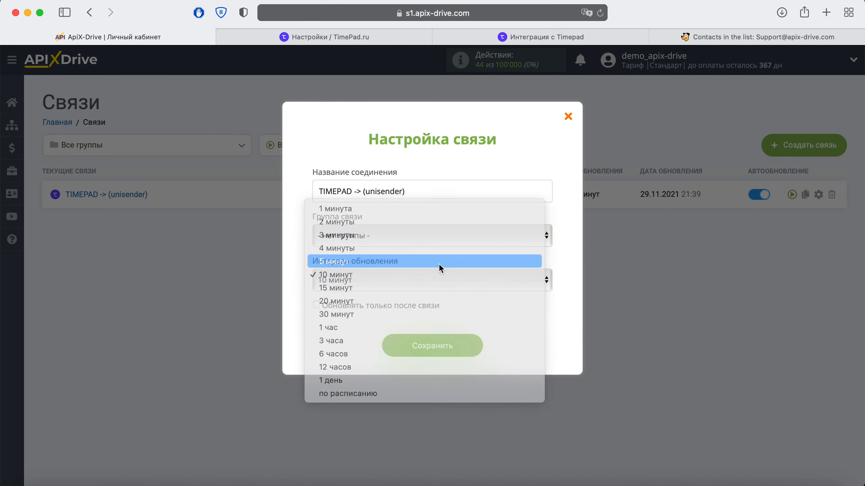
{"action": "left_click", "coordinate": [466, 345]}
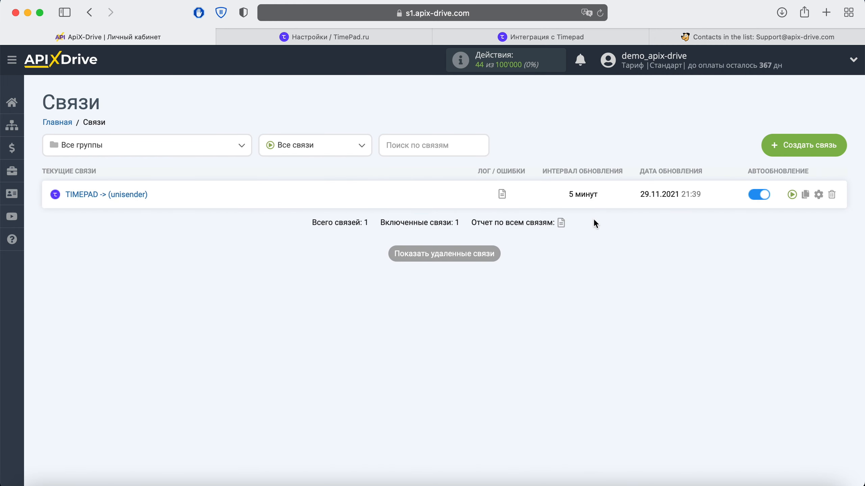